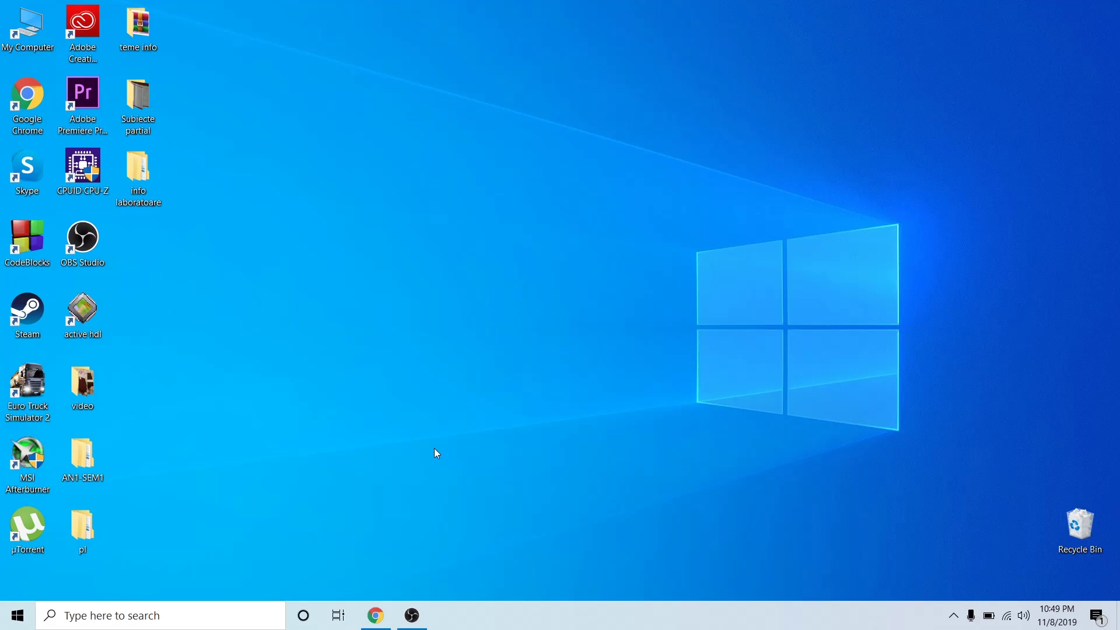
Run dxdiag to launch the DirectX Diagnostic Tool on its system information page
left_click(125, 618)
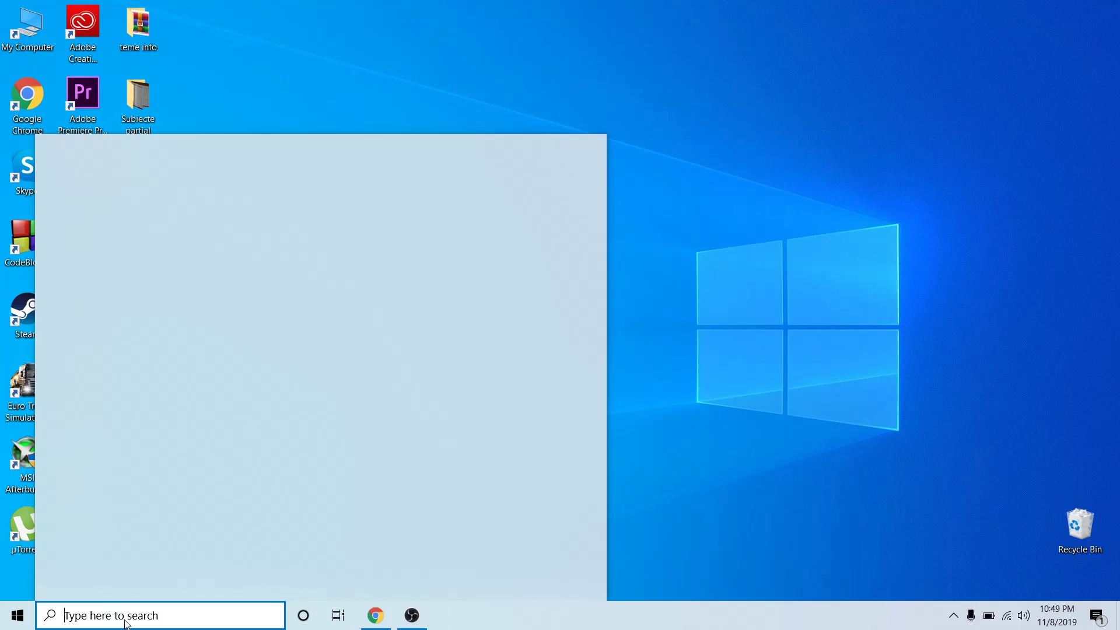
type("dxdiag")
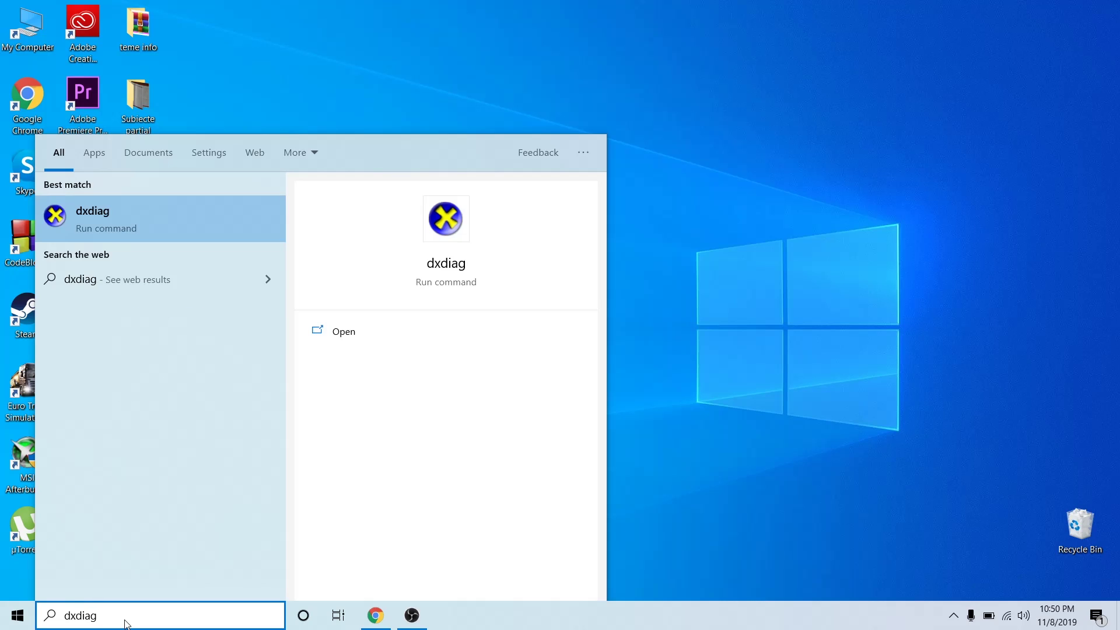
key("Return")
left_click(683, 366)
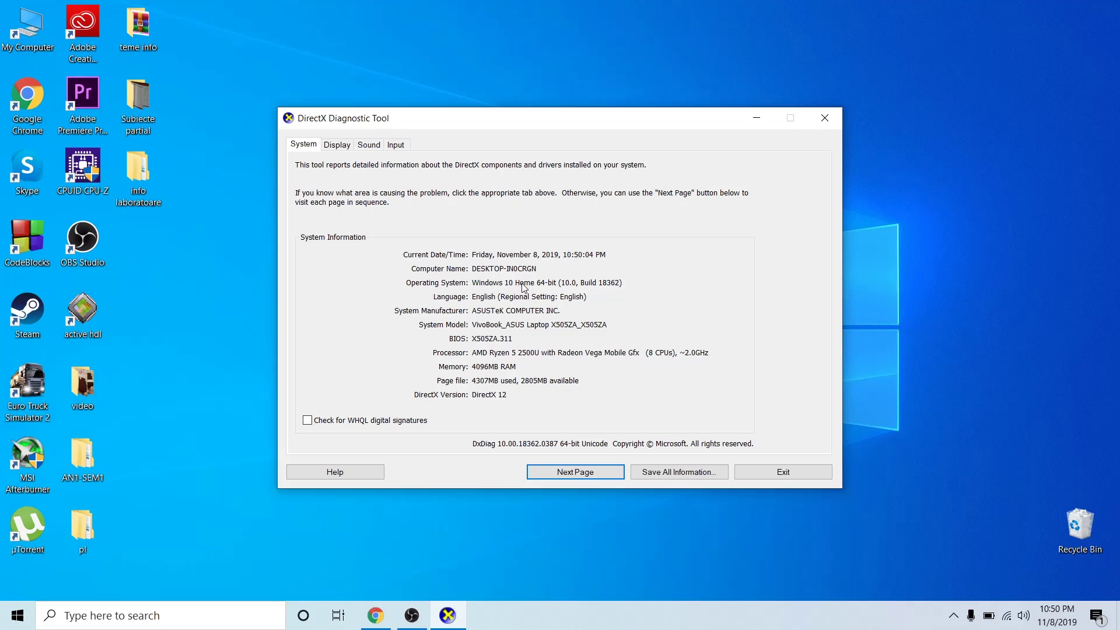
Examine the graphics device and driver details of the computer in the DirectX Diagnostic Tool
left_click(337, 145)
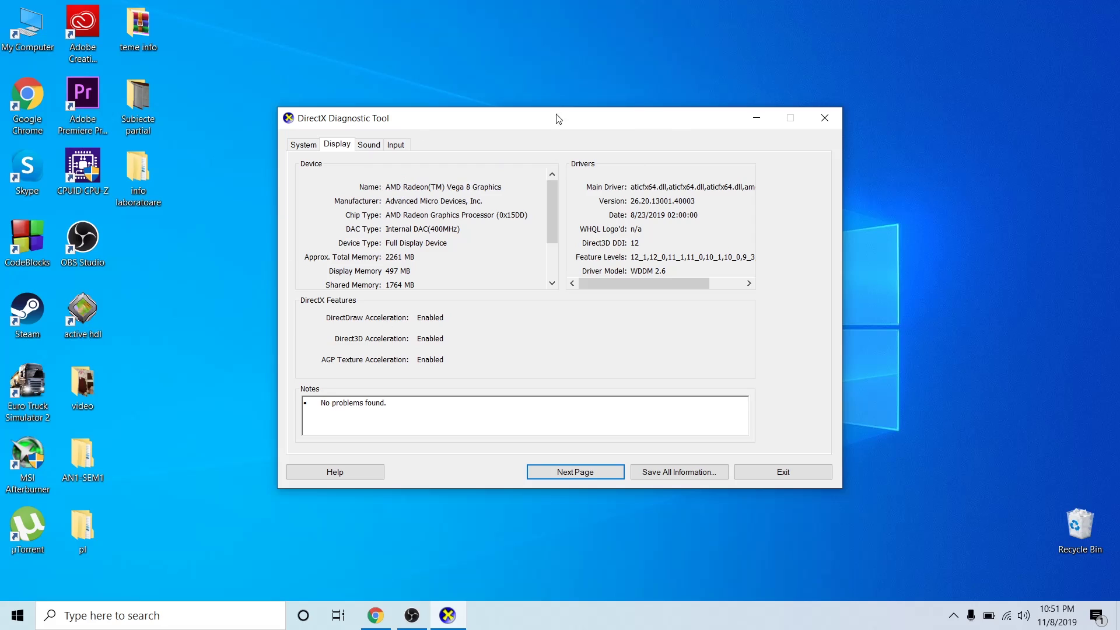
left_click_drag(326, 118, 354, 153)
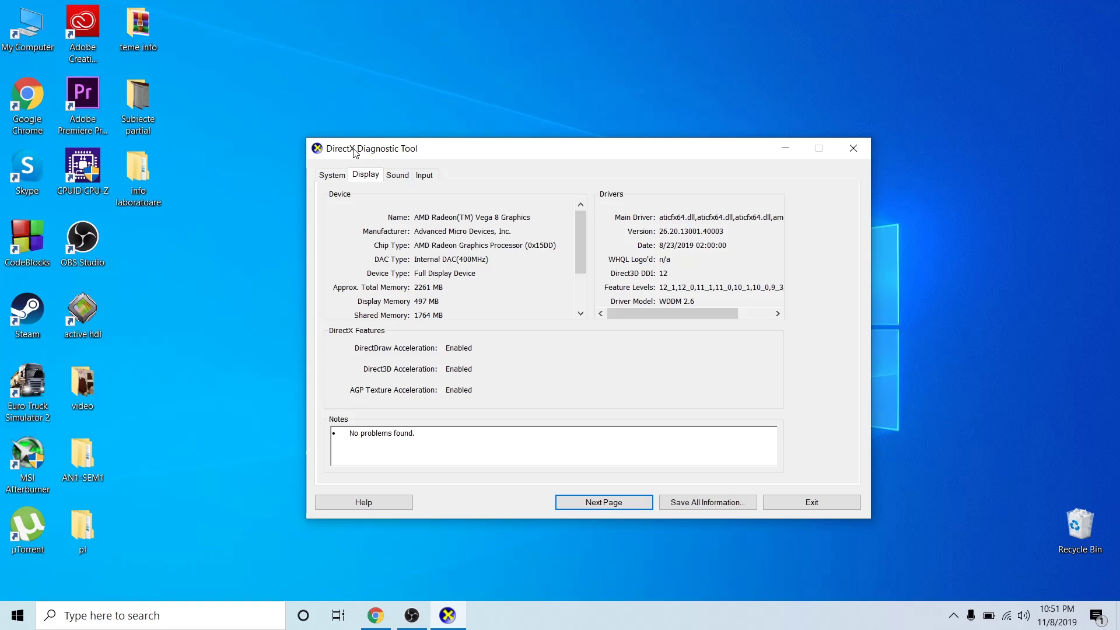
left_click_drag(355, 152, 336, 137)
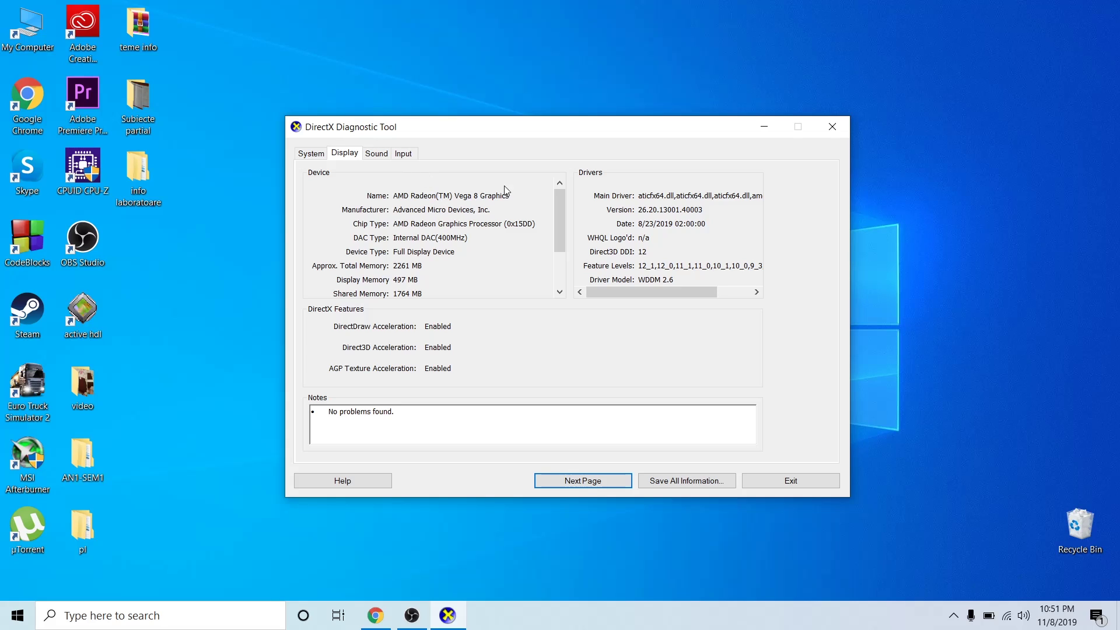
Switch to Google Chrome, search for amd, and go to AMD's Drivers & Support page
left_click(376, 616)
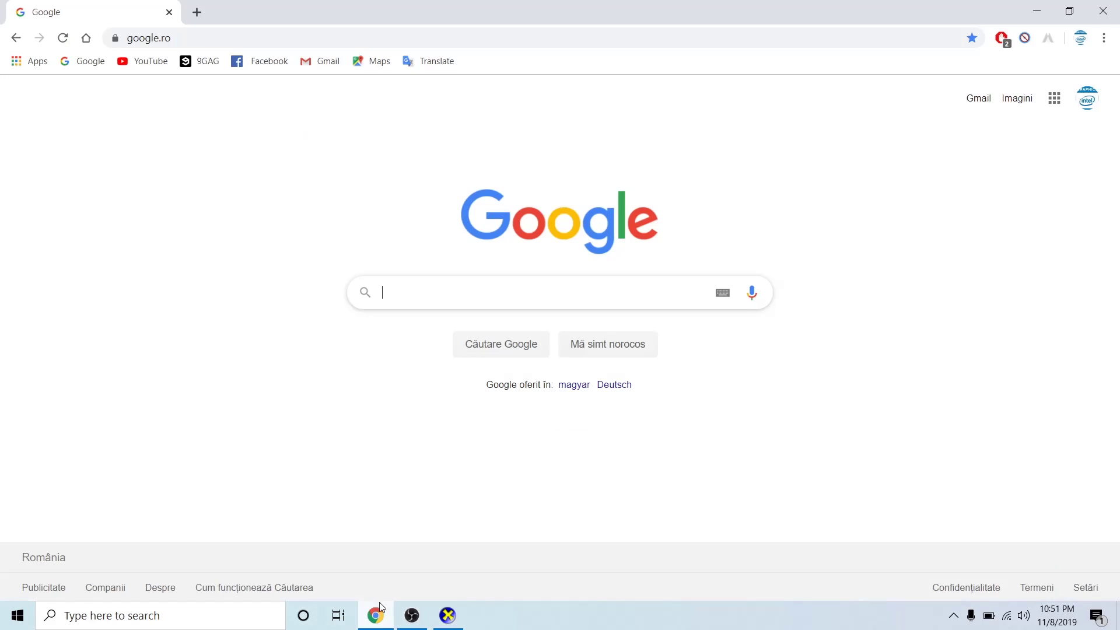
left_click(315, 38)
key("ctrl+a")
key("BackSpace")
type("amd")
key("Return")
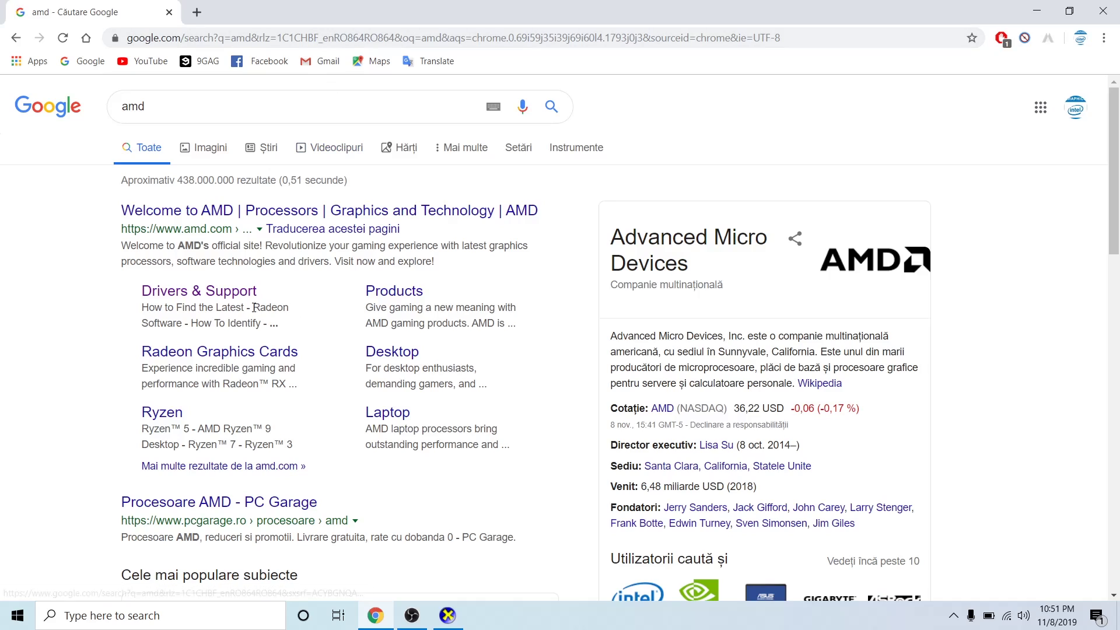
left_click(248, 301)
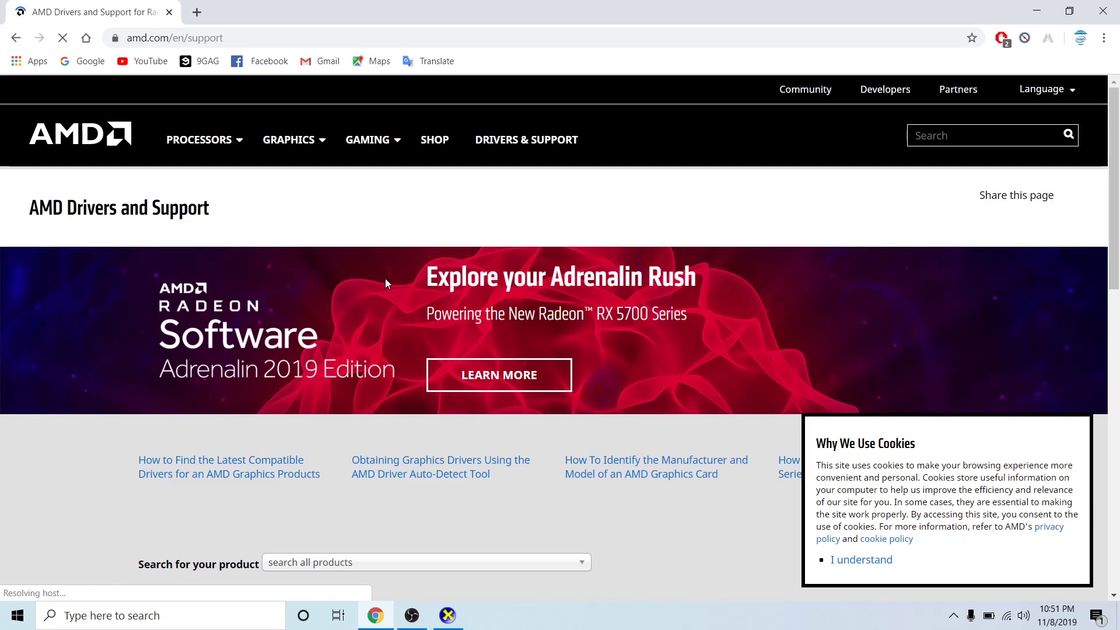
Choose the Graphics category in the product selector and look over its Radeon series
scroll(103, 303, "down", 5)
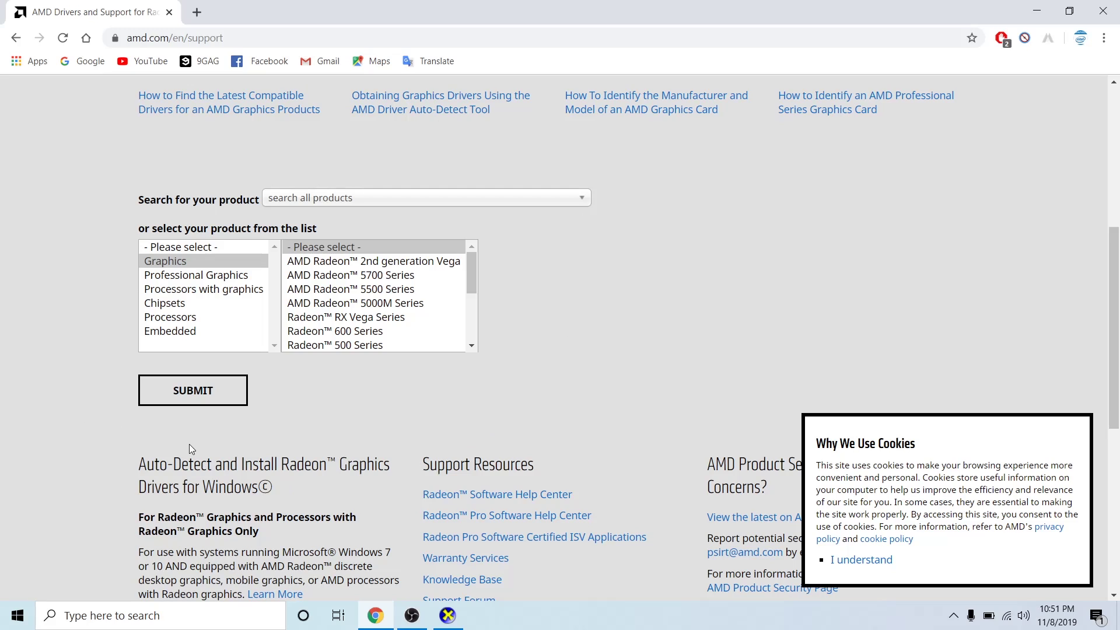
left_click(193, 267)
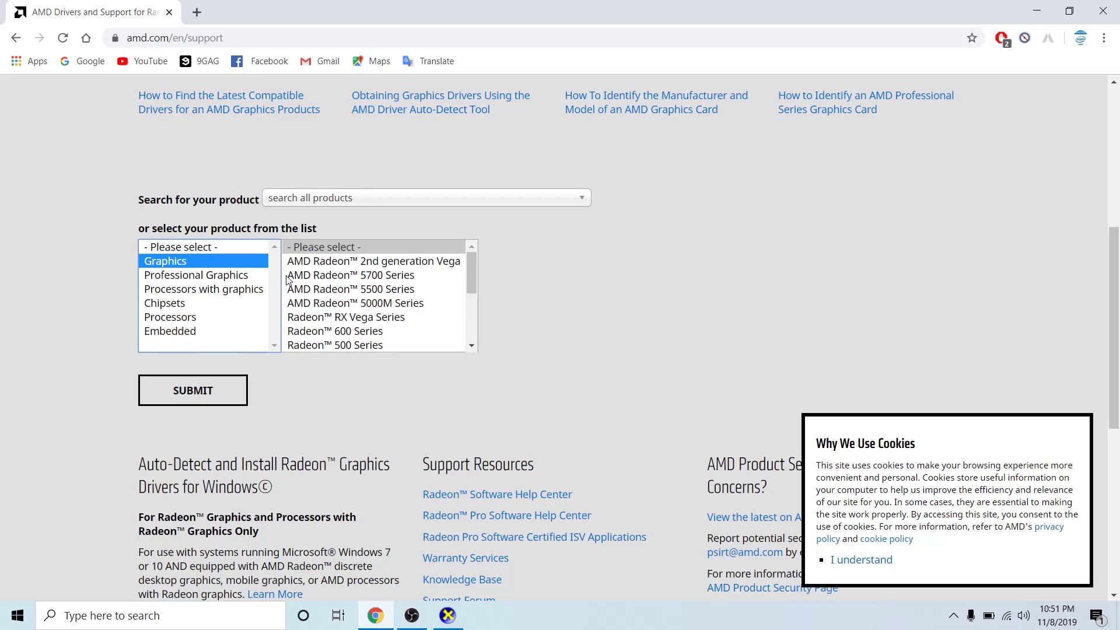
left_click(474, 283)
mouse_move(470, 278)
left_mouse_down()
mouse_move(469, 328)
mouse_move(471, 274)
left_mouse_up()
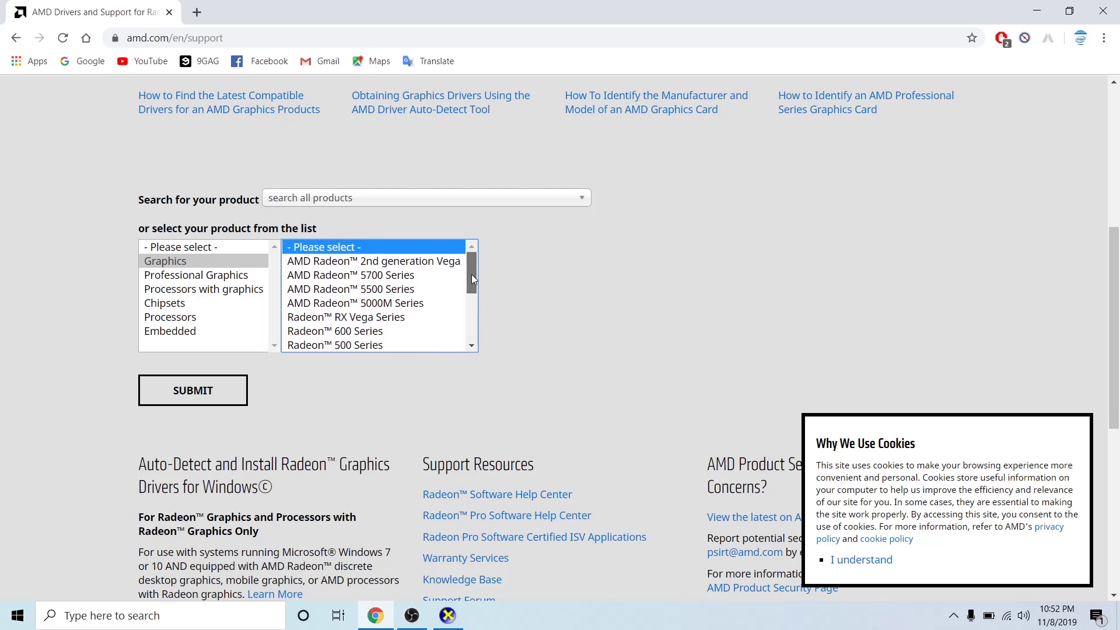
Select Processors with graphics, AMD Ryzen Processors, AMD Ryzen 5 Mobile Processors with Radeon Vega Graphics and AMD Ryzen 5 2500U, and submit the product selection
left_click(168, 290)
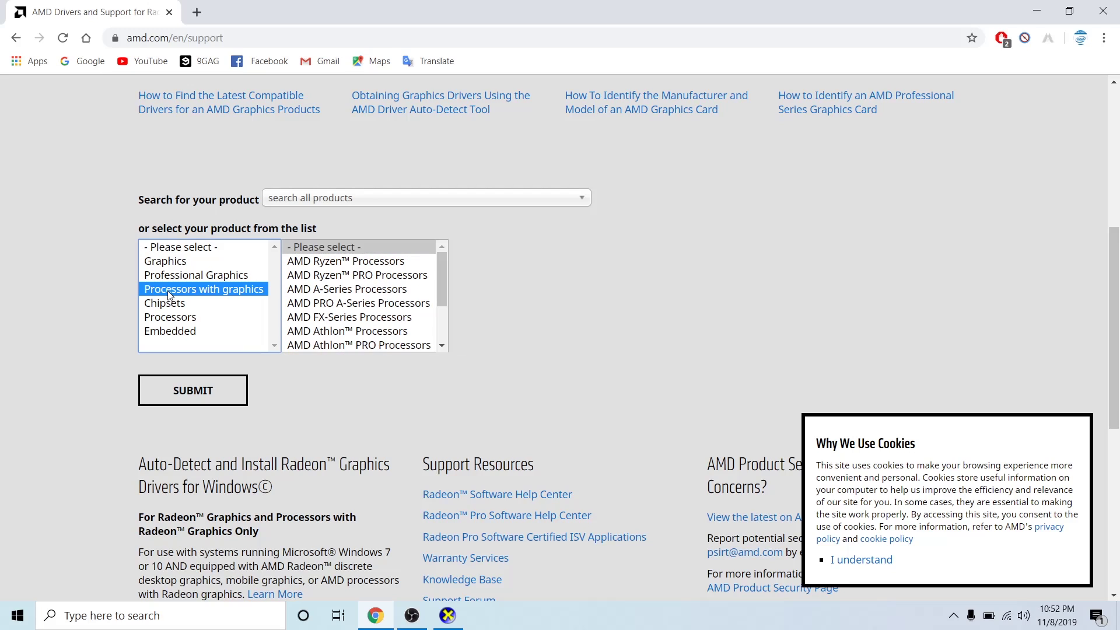
left_click(393, 264)
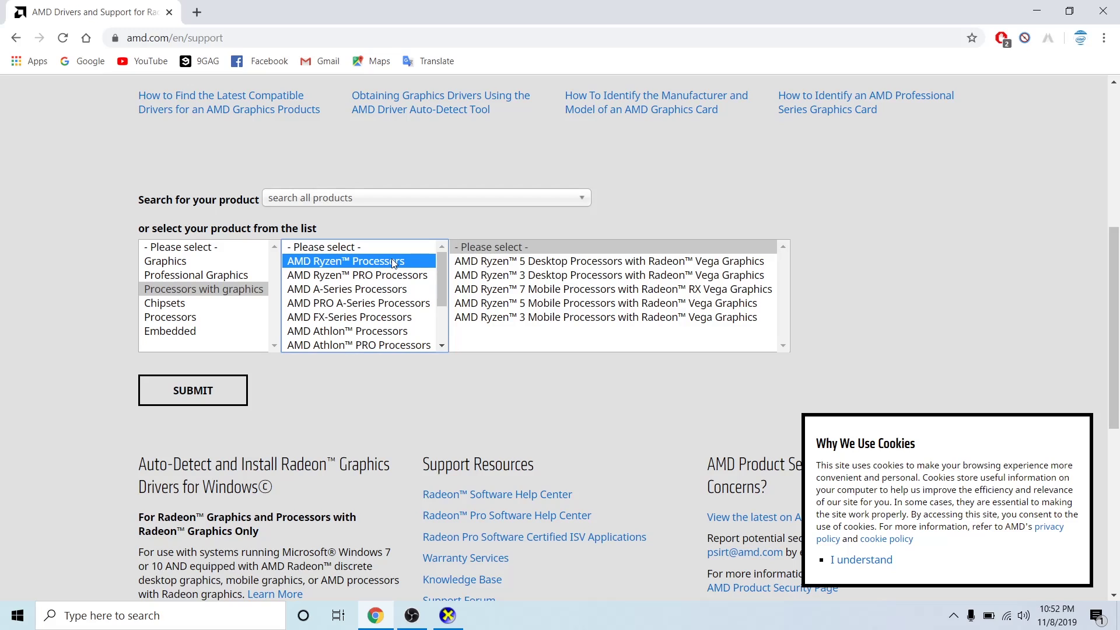
left_click(561, 305)
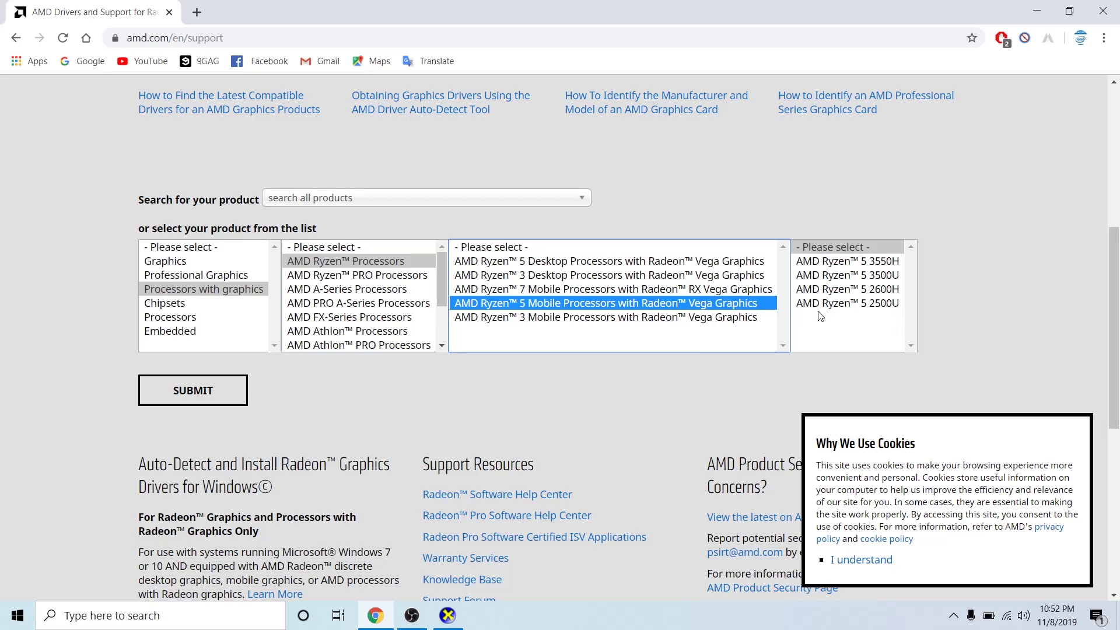
left_click(840, 305)
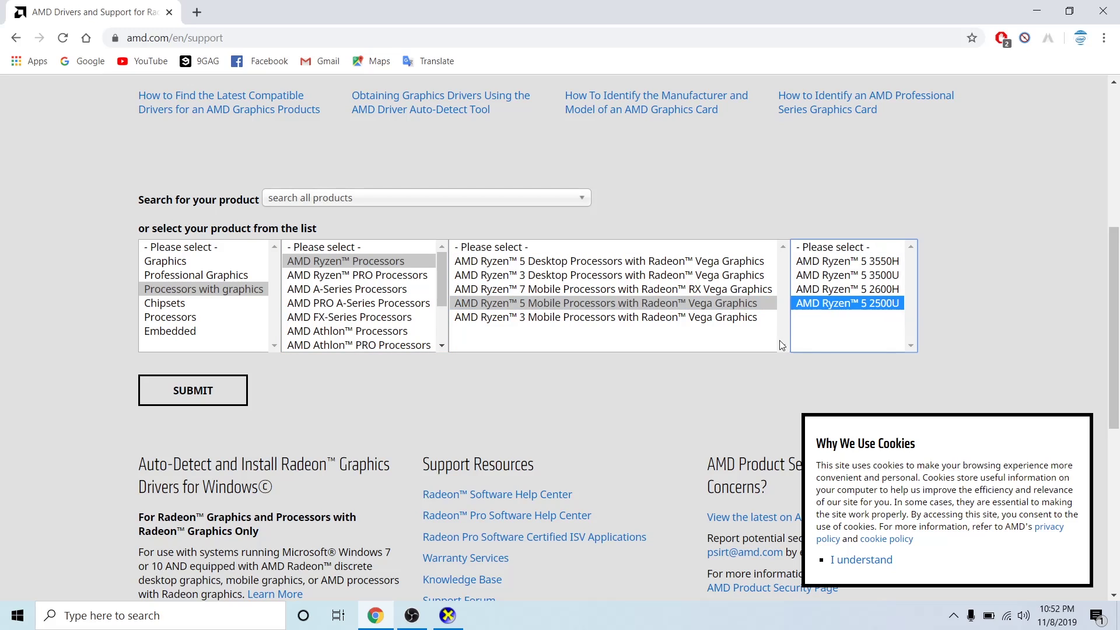
left_click(189, 392)
left_click(189, 392)
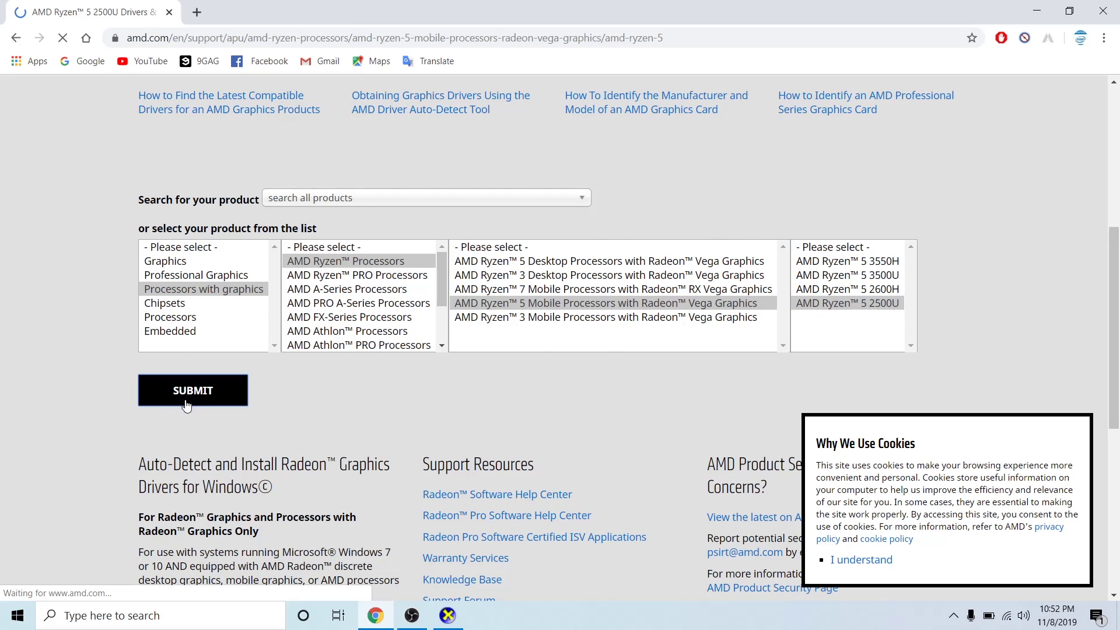
Expand the Windows 10 - 64-Bit Edition drivers and download Radeon Software Adrenalin 2019 Edition 19.11.1 Optional
scroll(136, 337, "down", 5)
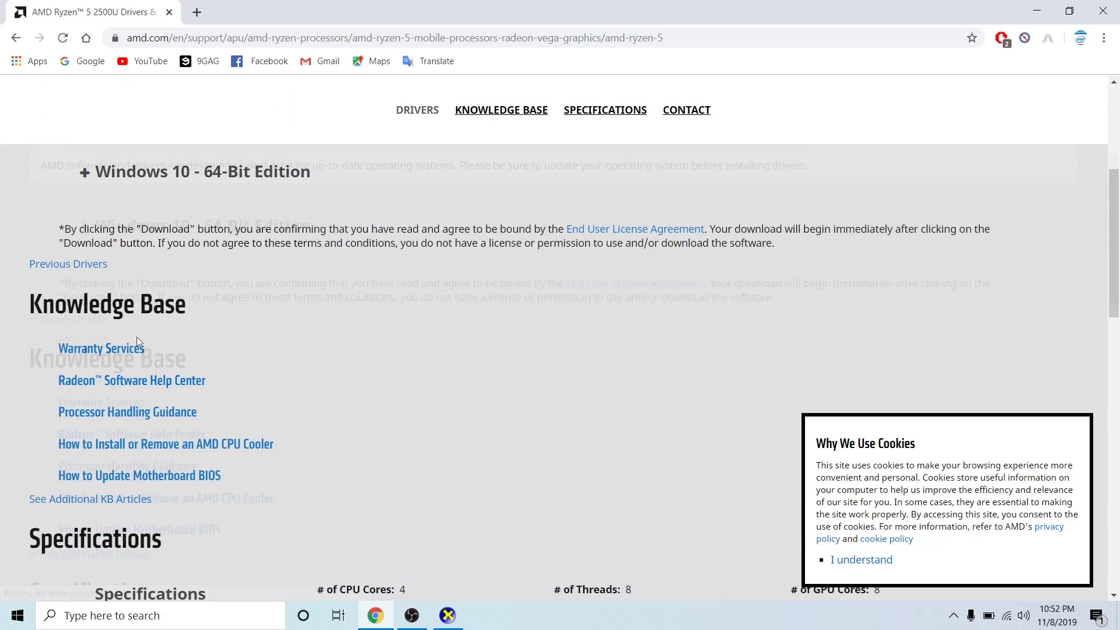
scroll(283, 312, "up", 3)
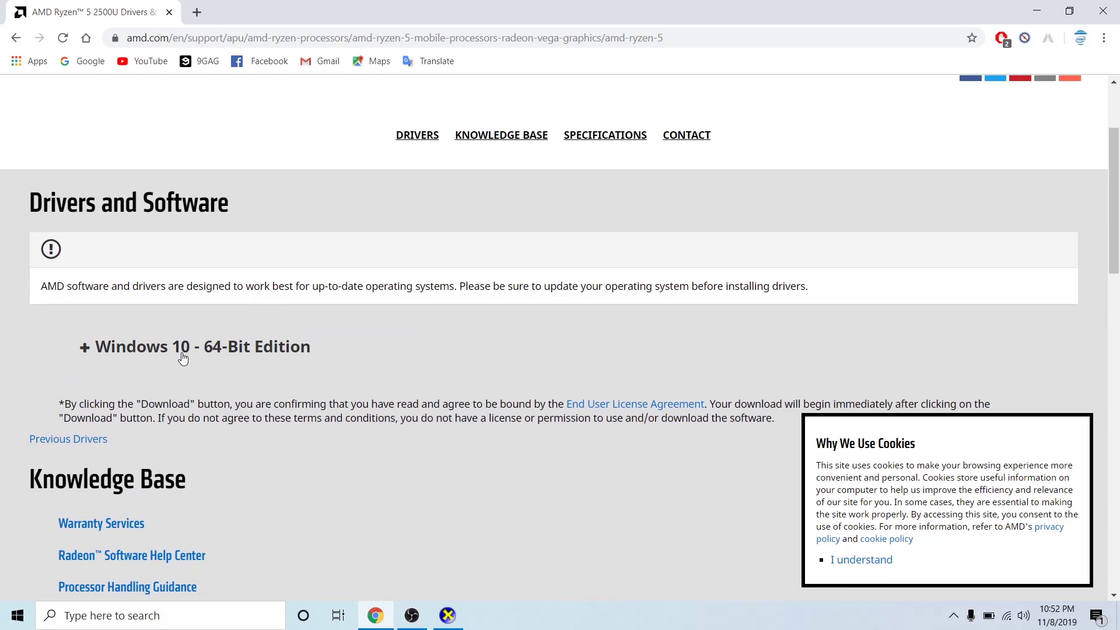
left_click(184, 350)
scroll(468, 400, "down", 3)
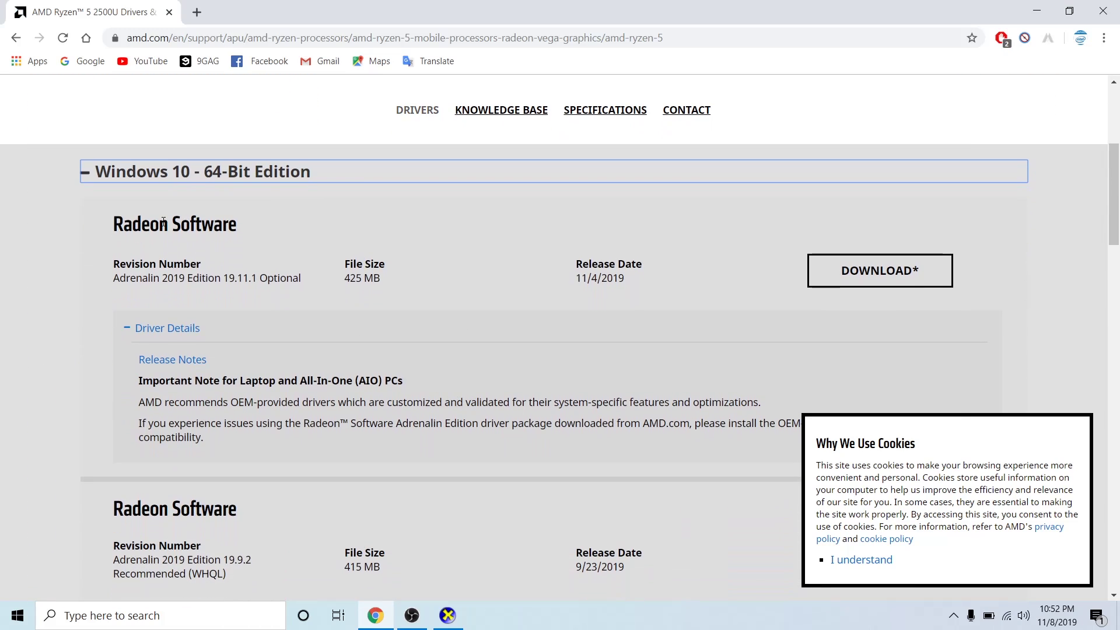
left_click(840, 283)
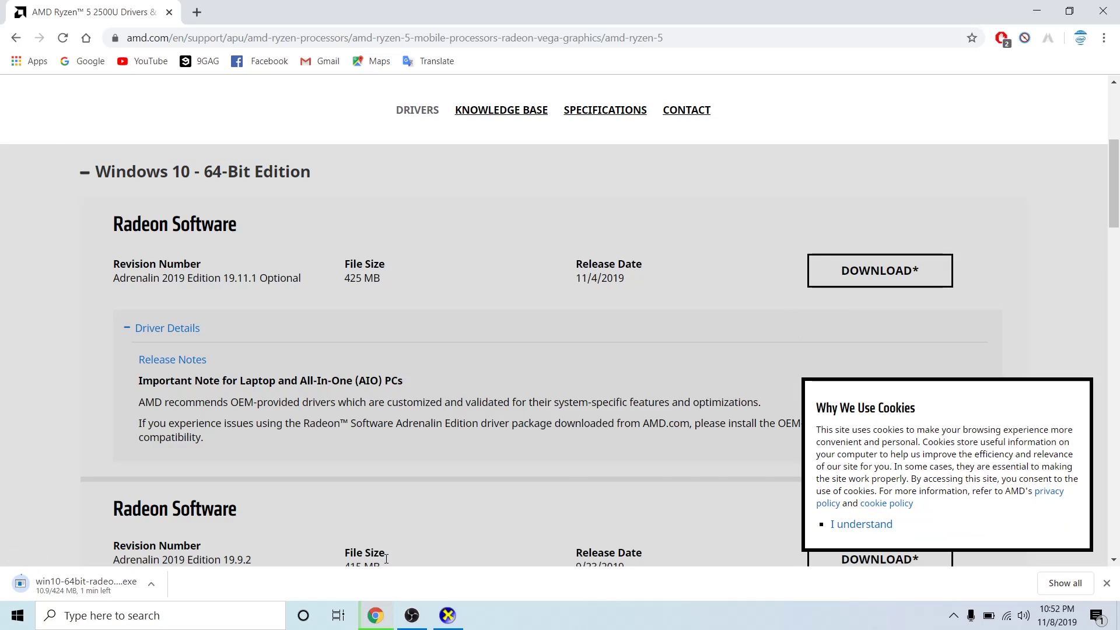
In a new browser tab, search for amd and open AMD's Drivers & Support page again
scroll(545, 389, "up", 4)
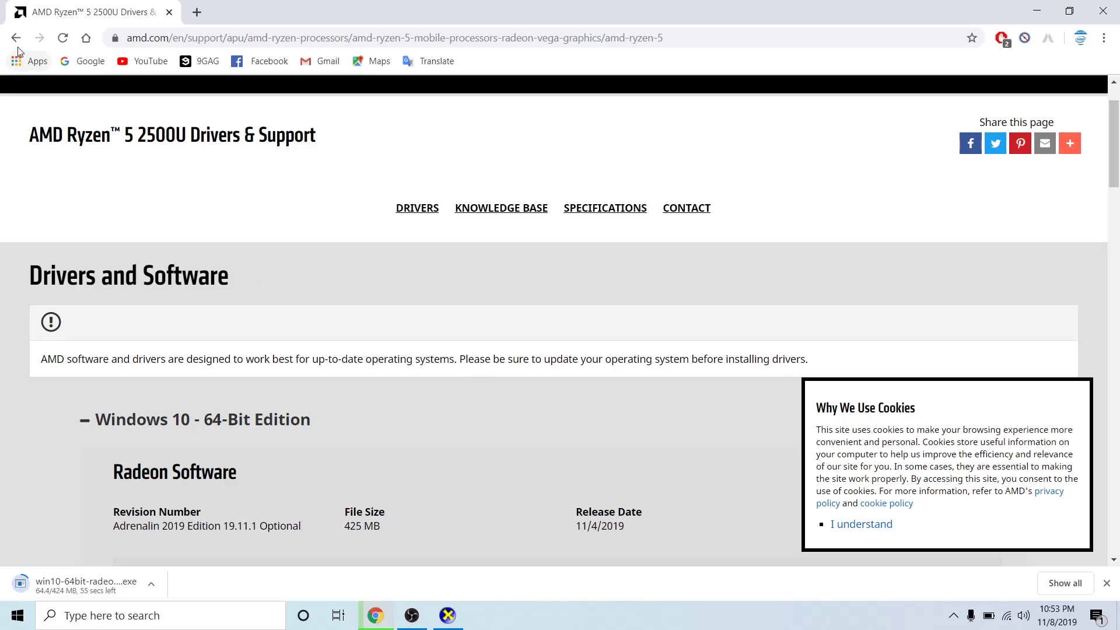
left_click(201, 13)
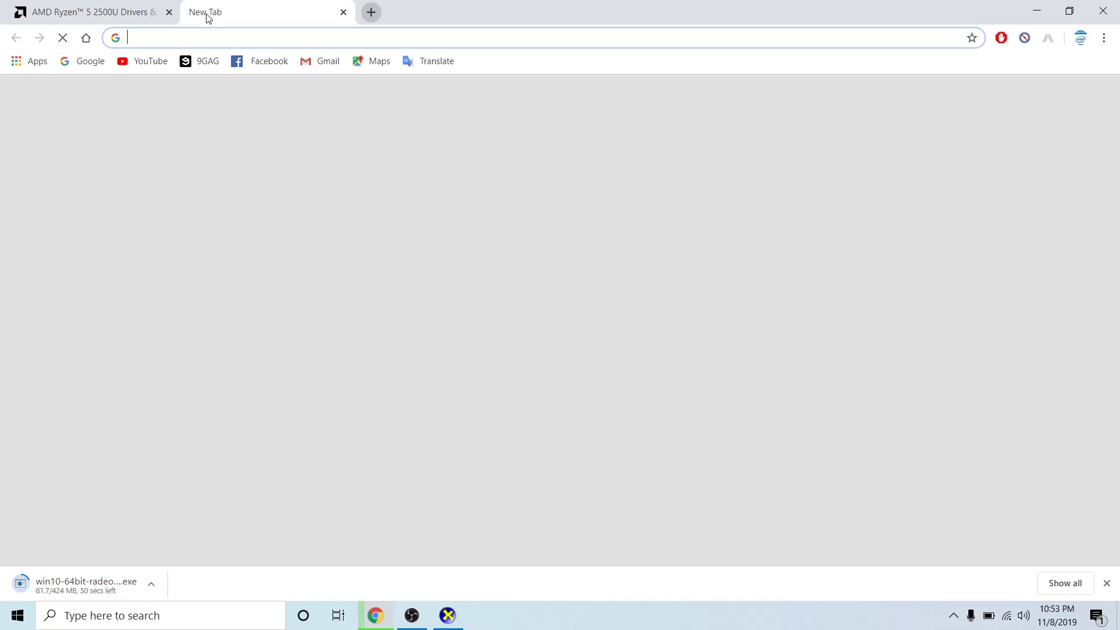
type("amd")
key("Return")
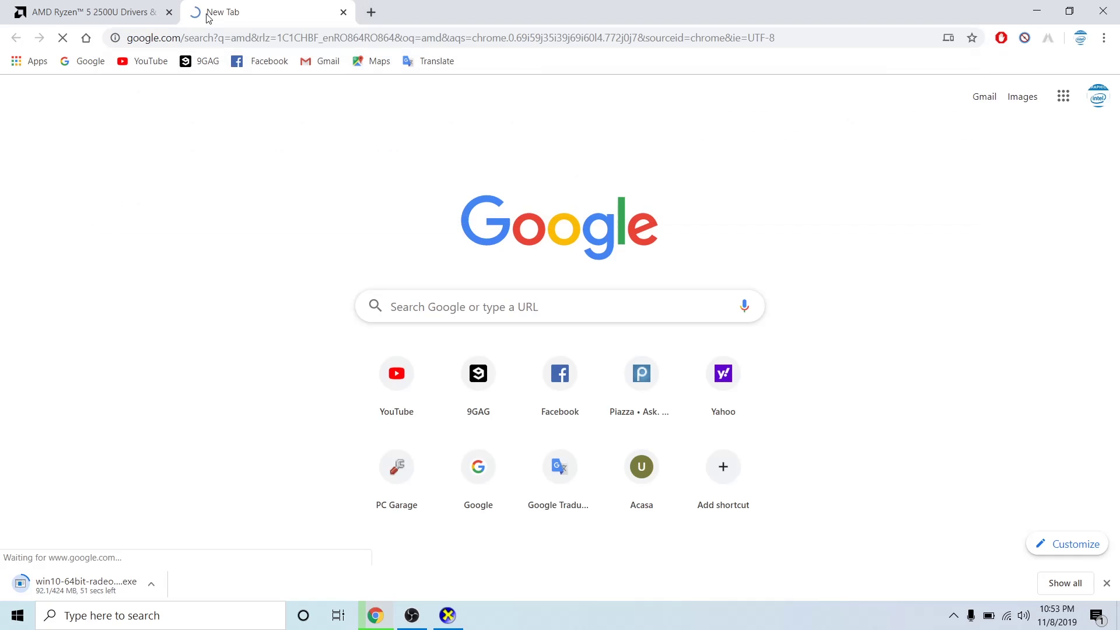
left_click(205, 300)
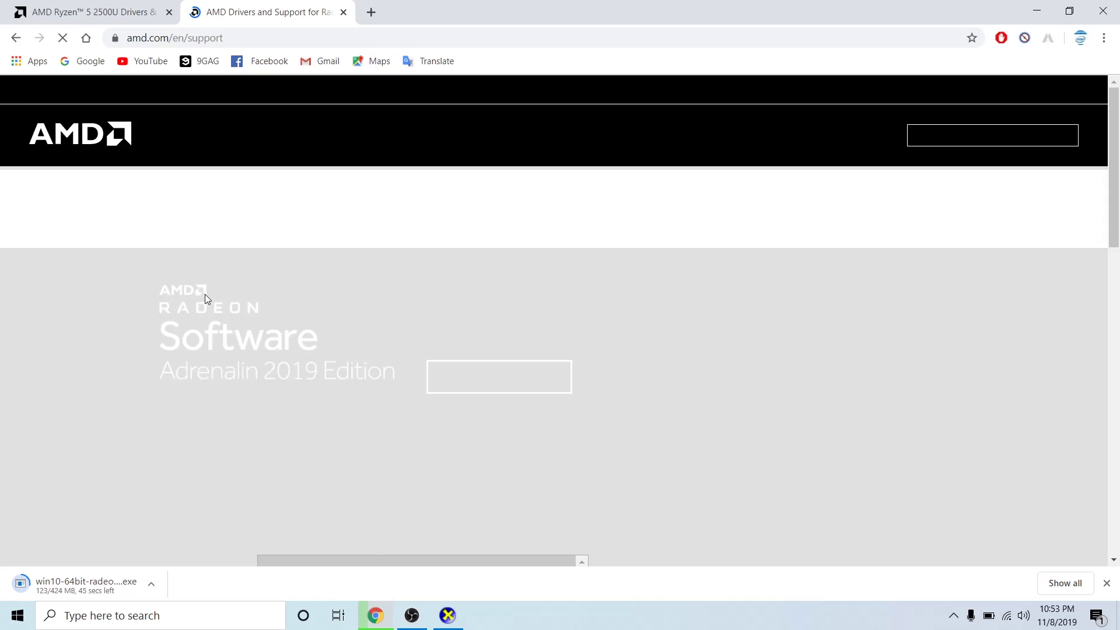
Look through the Professional Graphics, Processors with graphics and Chipsets categories in the product selector
scroll(338, 298, "down", 6)
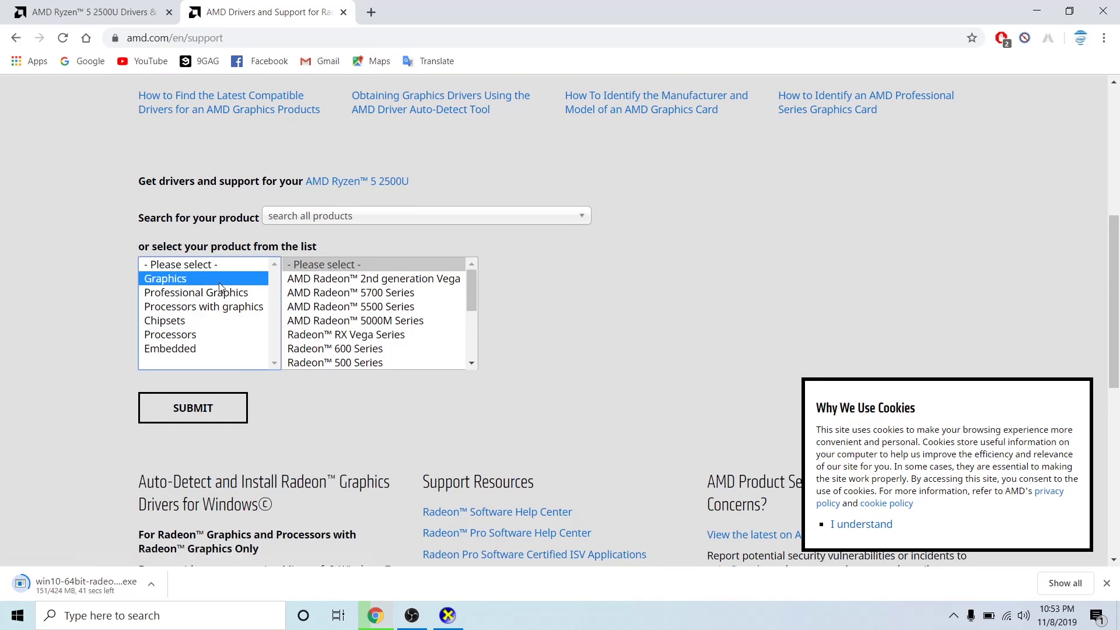
left_click(243, 294)
left_click(244, 309)
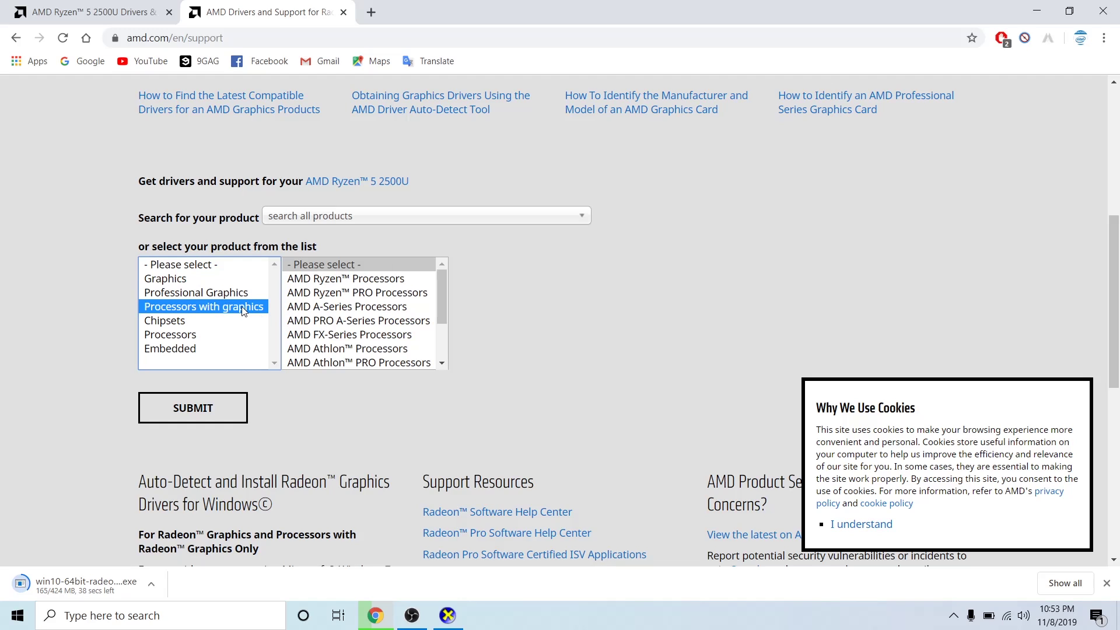
left_click(224, 327)
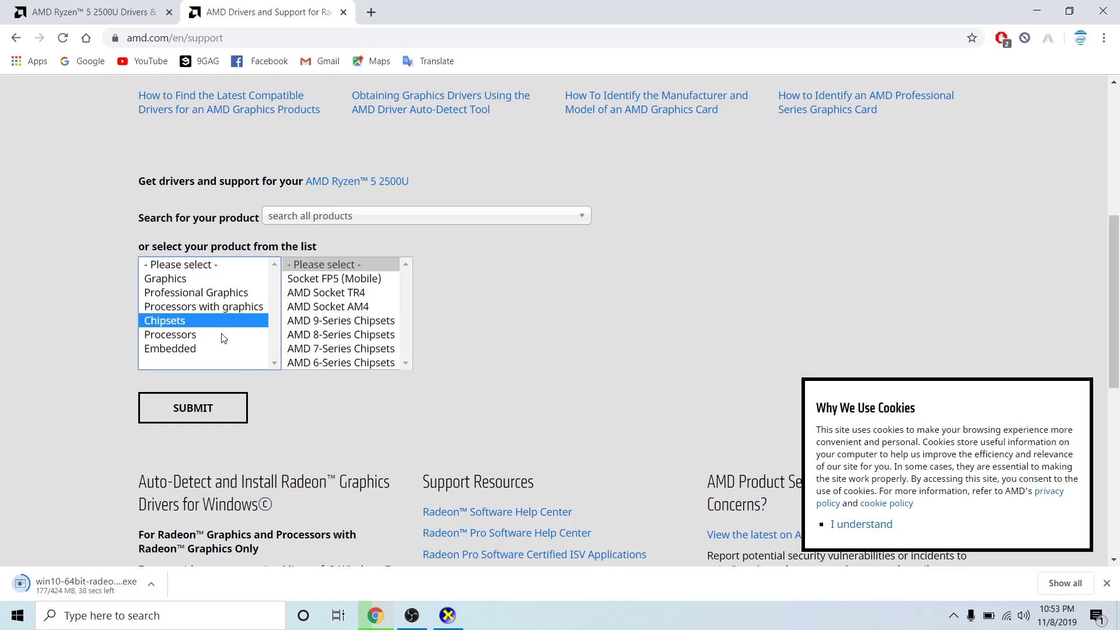
Highlight the heading Auto-Detect and Install Radeon Graphics Drivers for Windows and download that tool
scroll(380, 318, "down", 2)
scroll(371, 301, "down", 2)
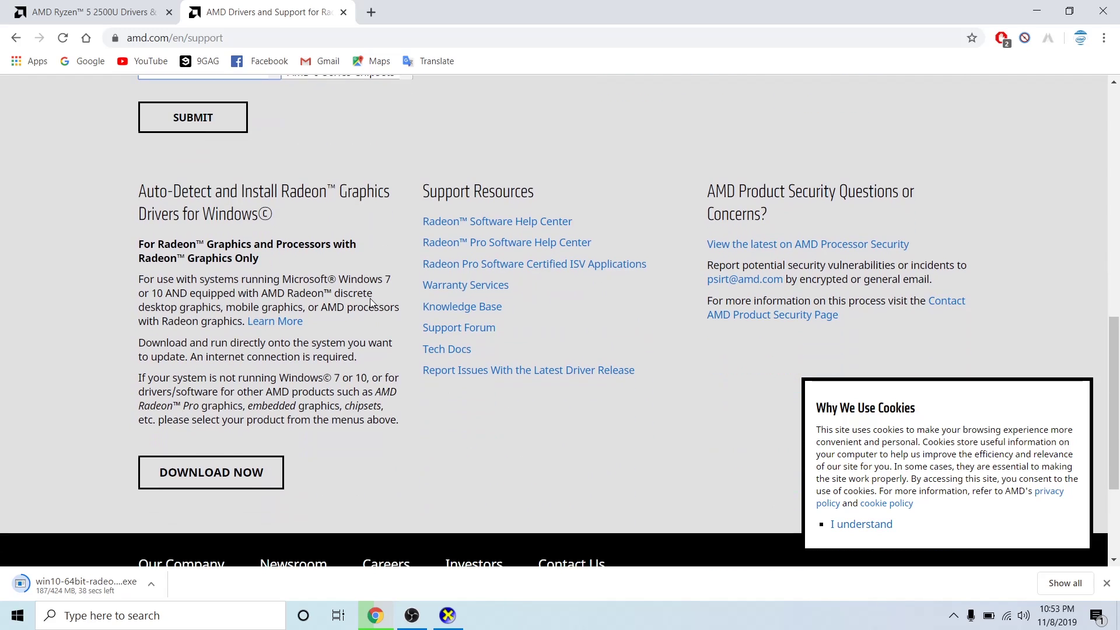
left_click_drag(141, 190, 270, 214)
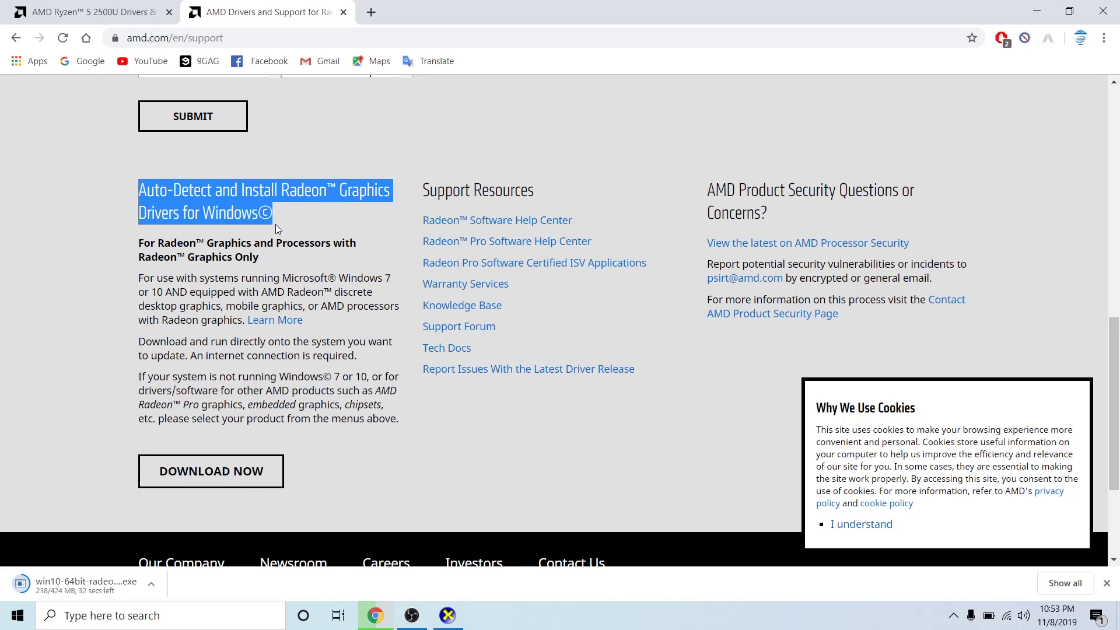
left_click(211, 483)
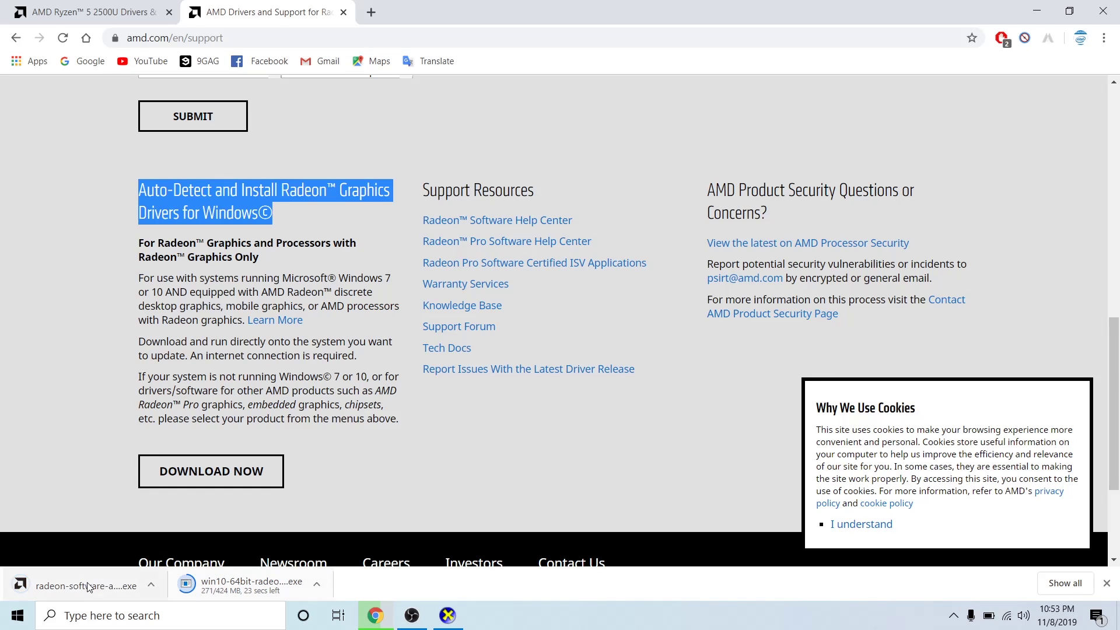
Run the downloaded auto-detect installer, start its installation in the preset destination folder, and minimize the browser window
left_click(77, 585)
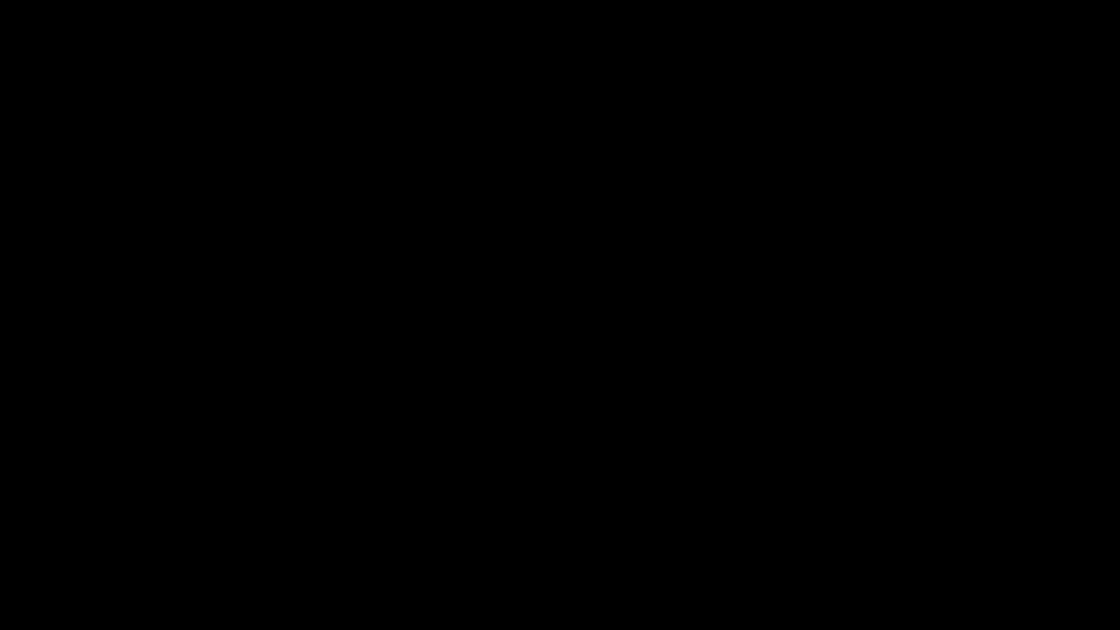
left_click(495, 411)
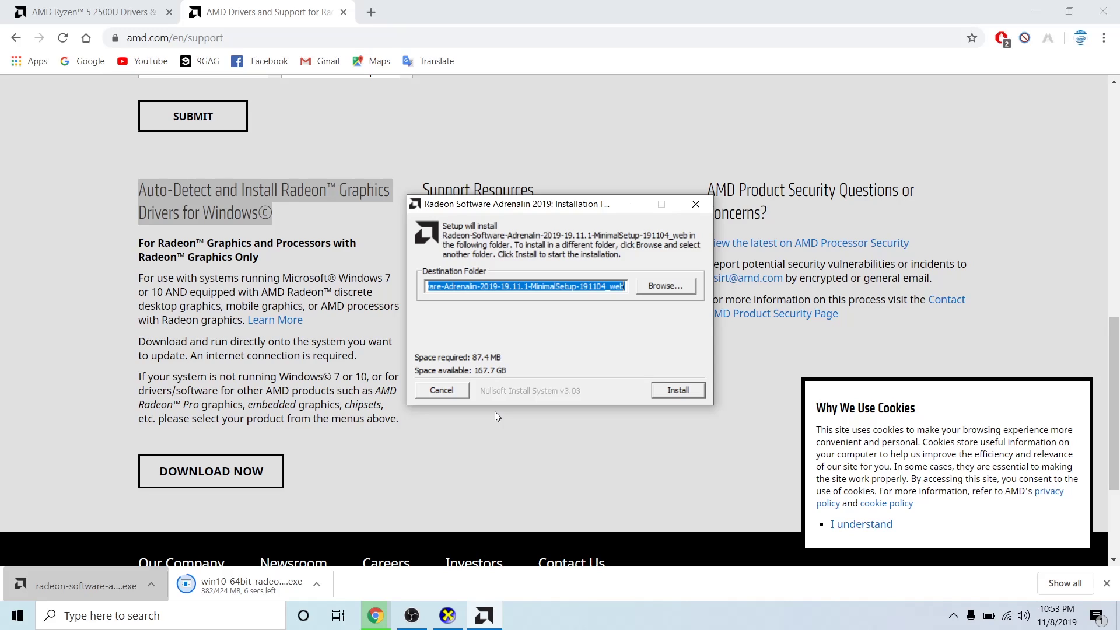
left_click(694, 394)
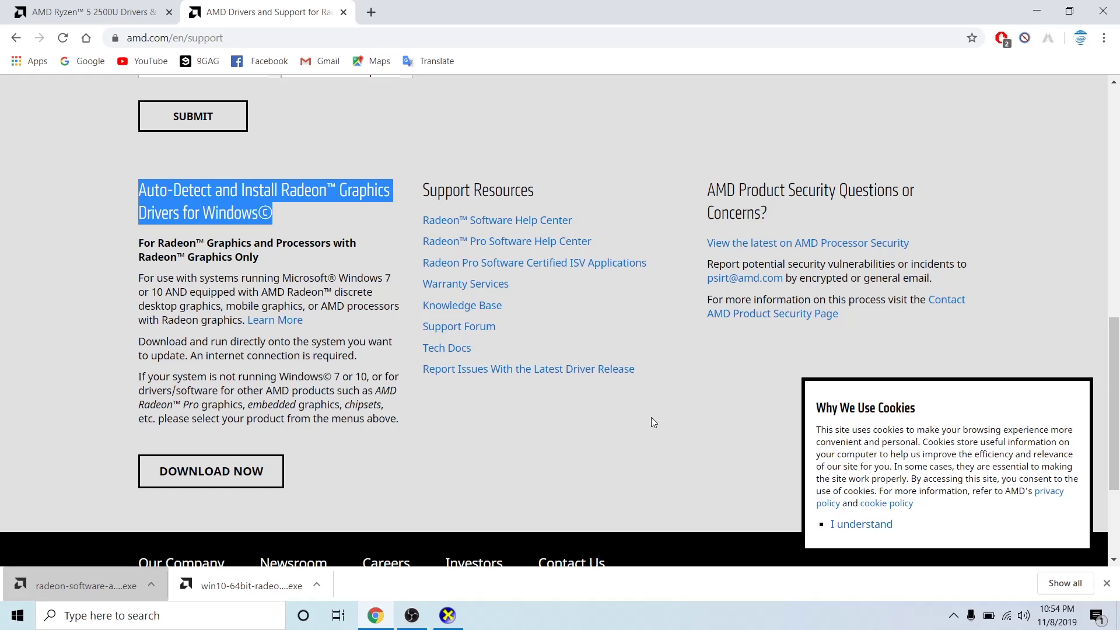
left_click(1036, 11)
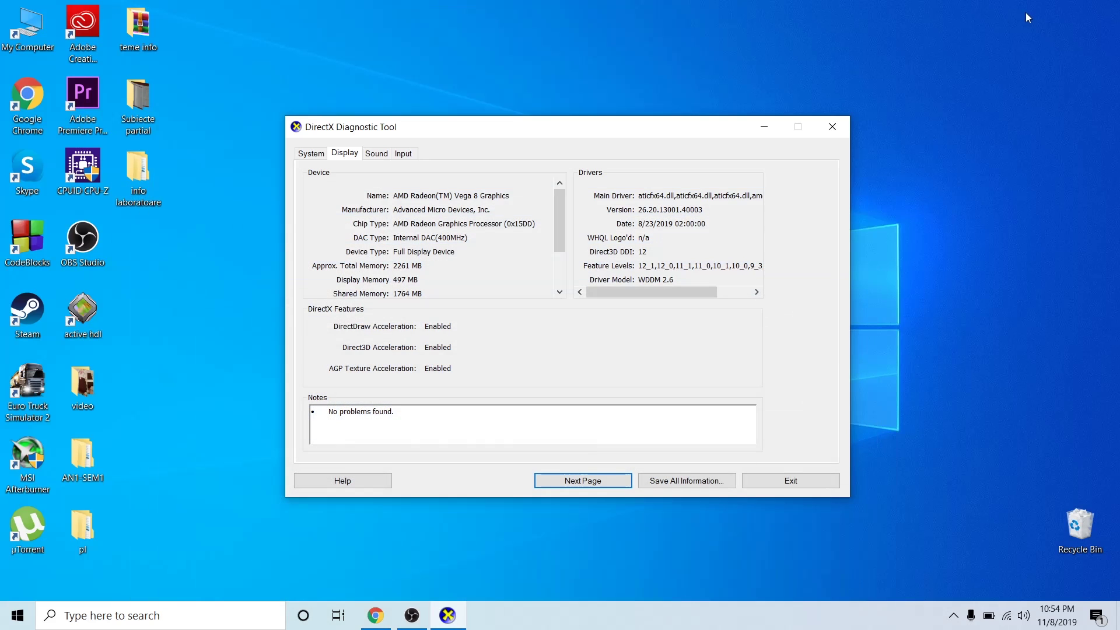
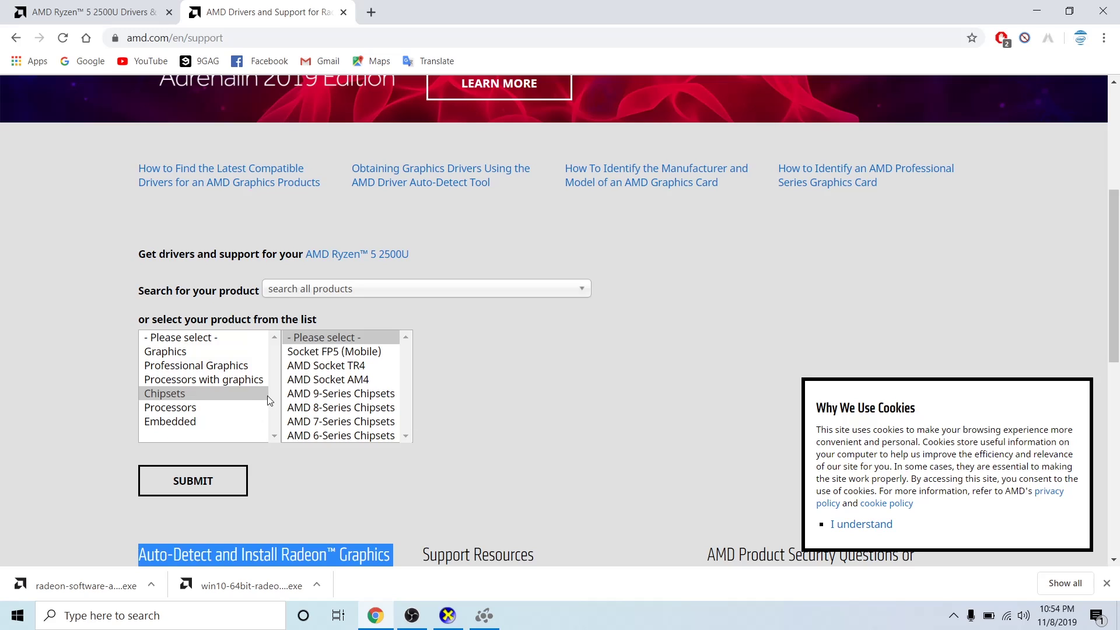
Select Graphics, Radeon RX Vega Series, Radeon RX Vega Series and Radeon RX Vega 56 in the product selector and submit the selection
scroll(257, 408, "up", 2)
scroll(234, 432, "down", 1)
left_click(229, 425)
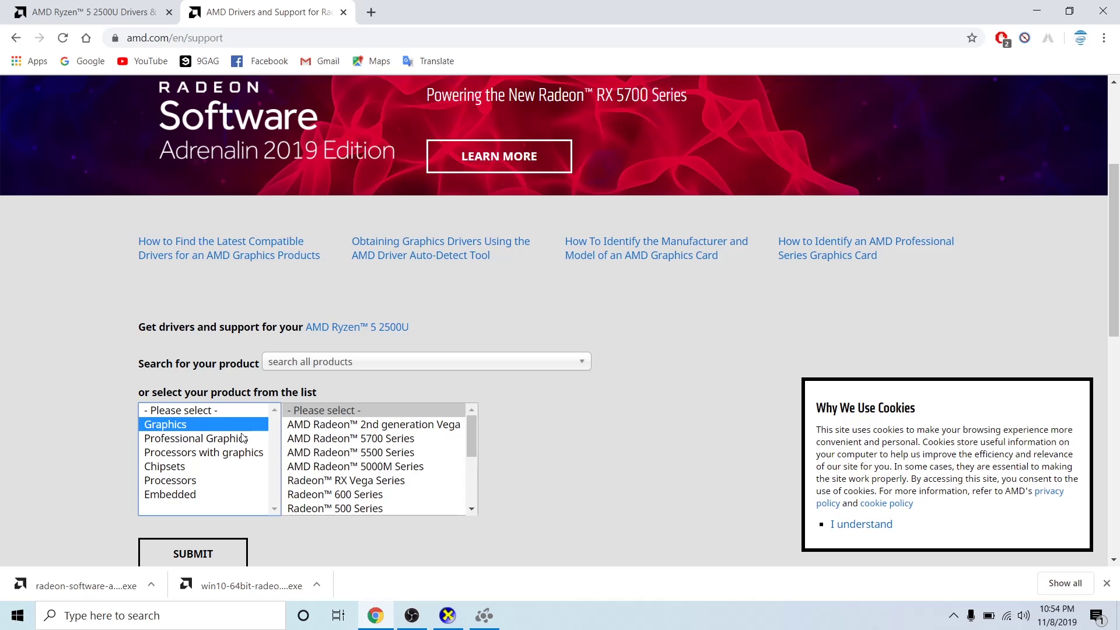
scroll(399, 487, "down", 1)
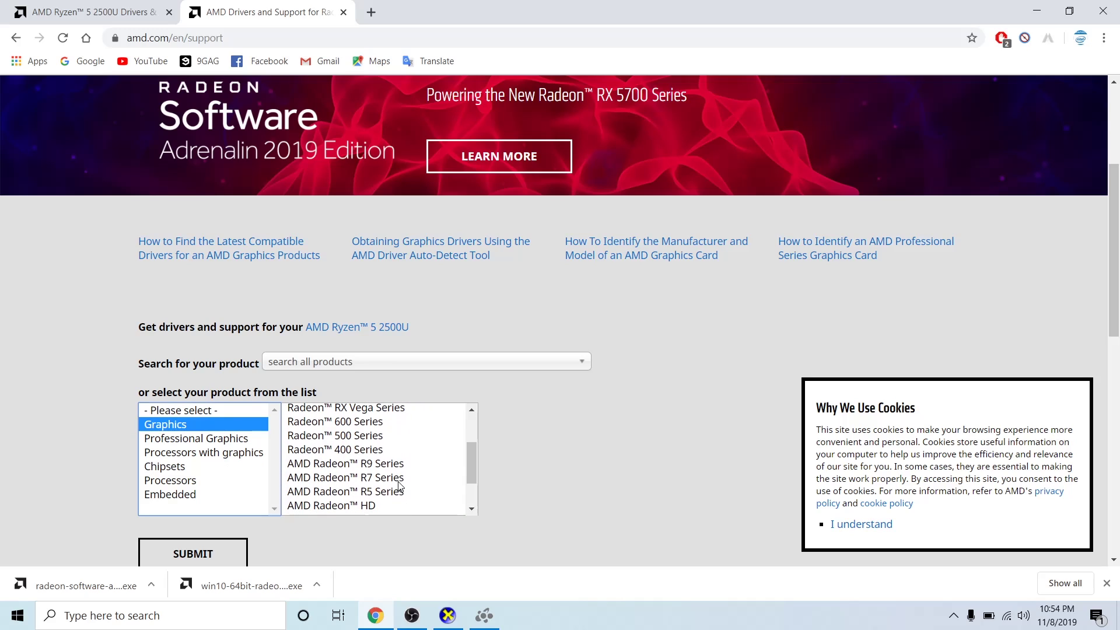
left_click(385, 411)
left_click(552, 429)
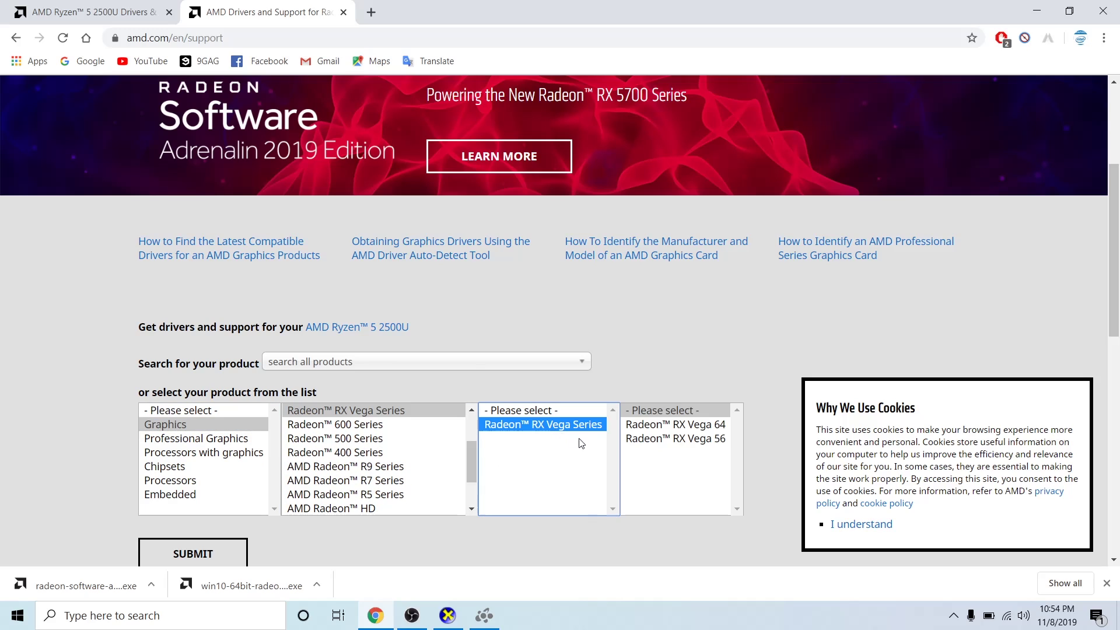
left_click(700, 440)
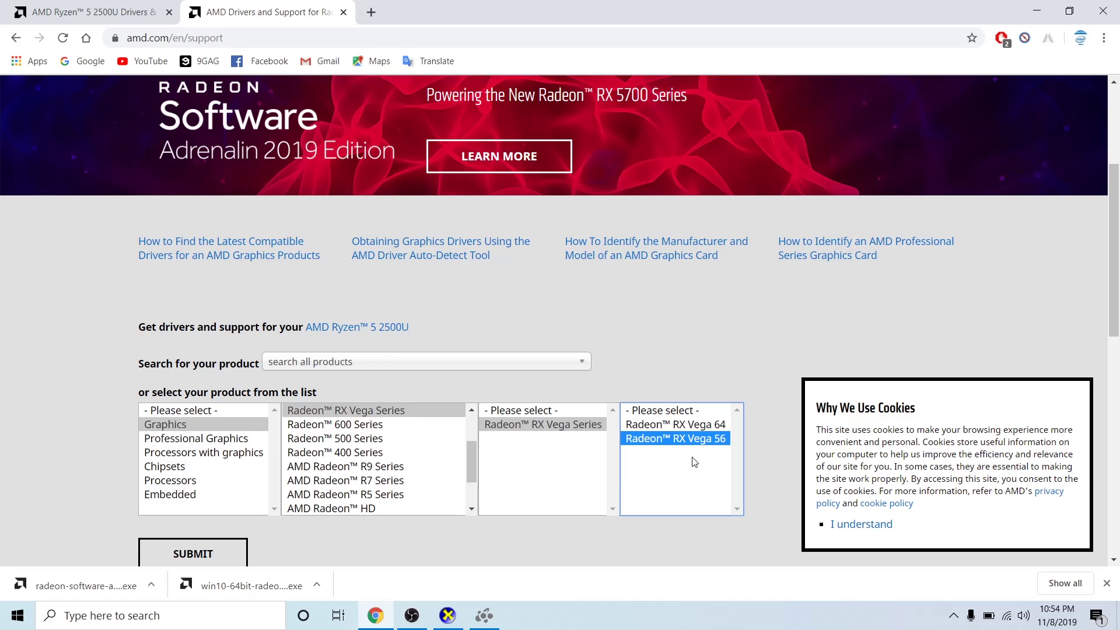
scroll(694, 460, "down", 1)
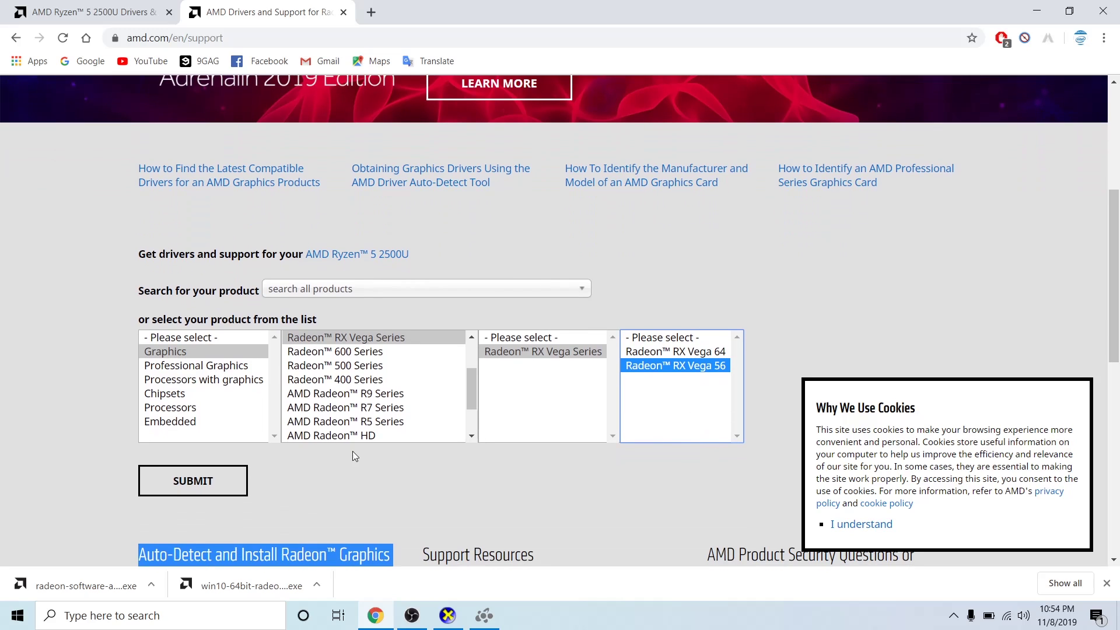
left_click(199, 485)
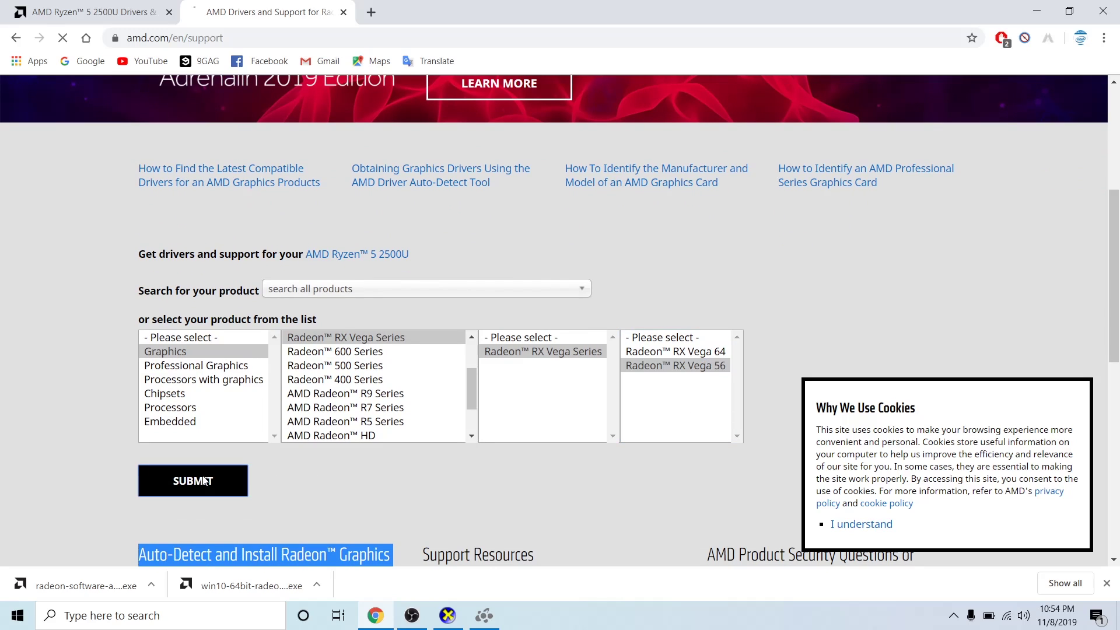
Look through the operating system driver sections, view the Windows 10 - 64-Bit Edition downloads, collapse that section and minimize the browser
scroll(240, 282, "down", 4)
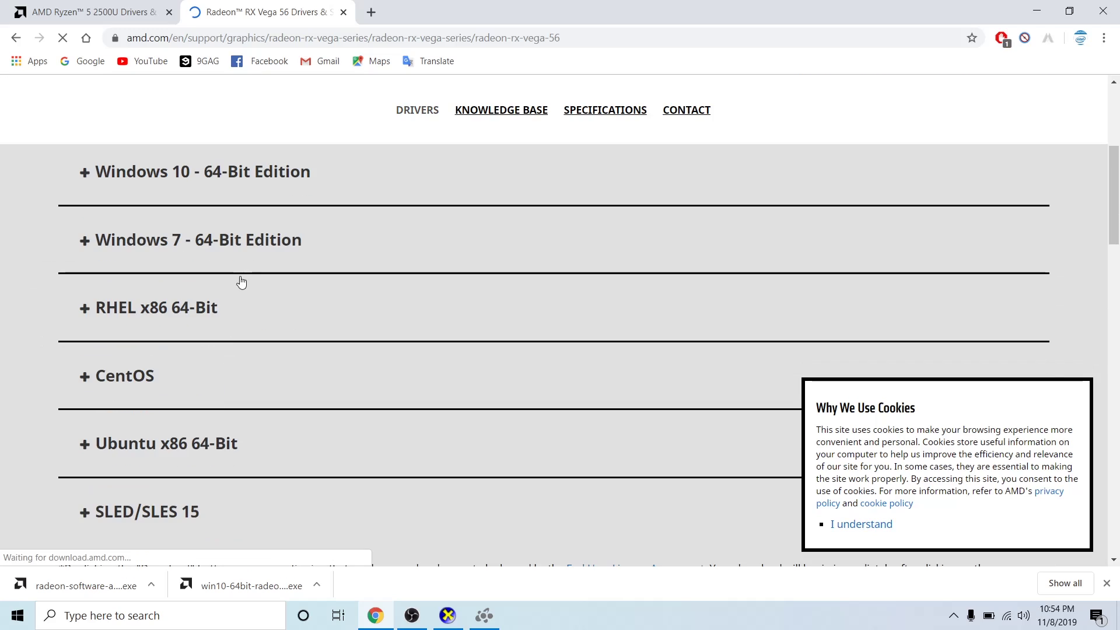
scroll(196, 315, "down", 2)
scroll(196, 315, "up", 3)
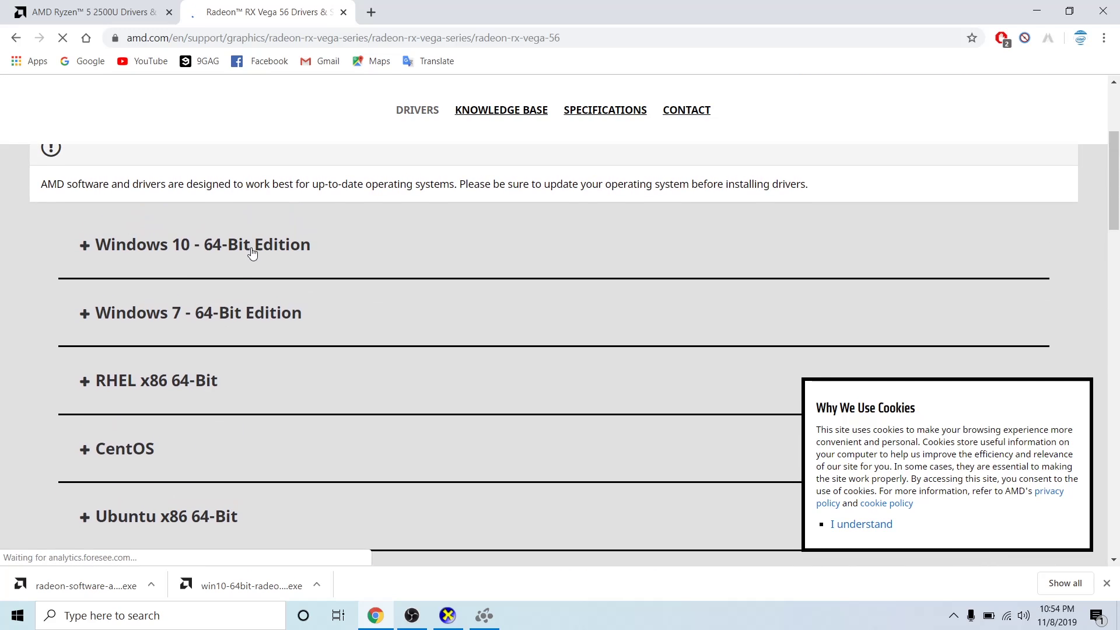
scroll(207, 460, "down", 1)
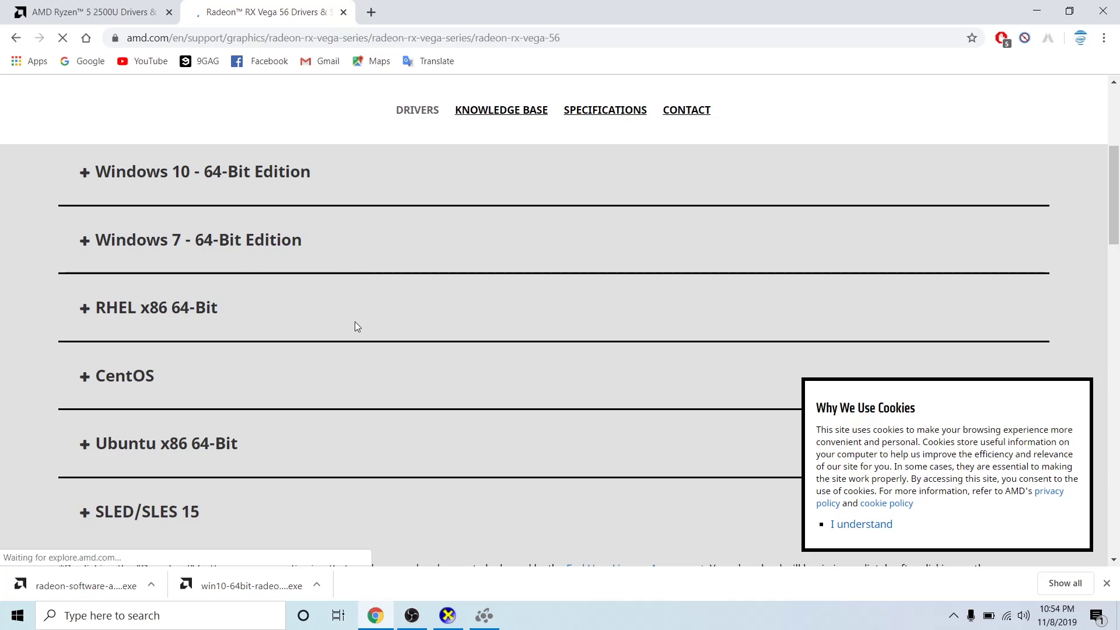
scroll(304, 324, "up", 1)
left_click(246, 247)
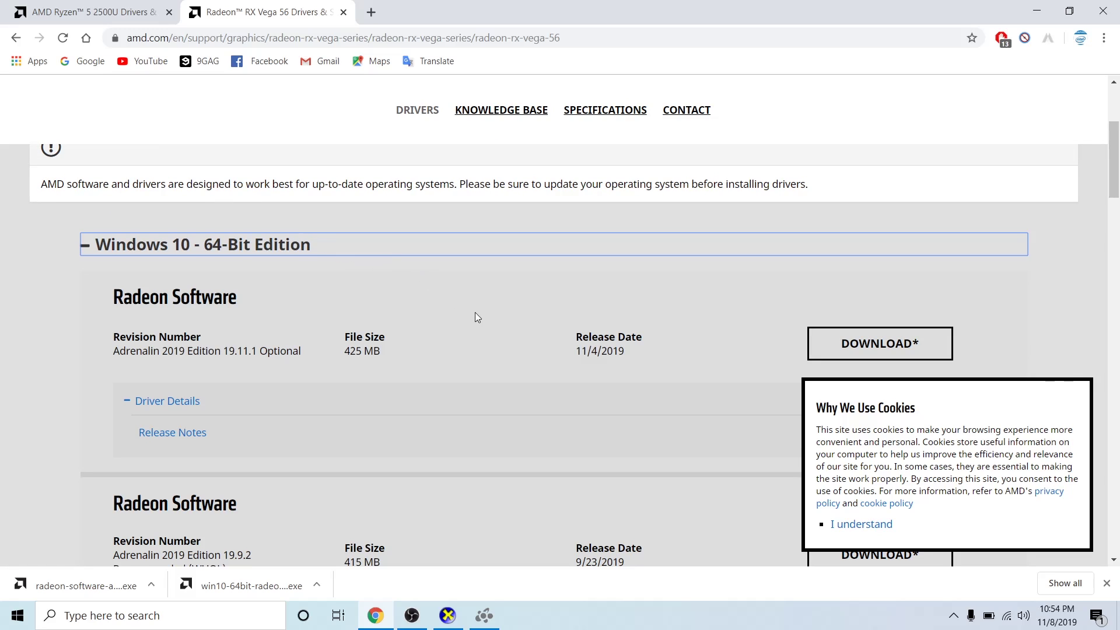
scroll(475, 314, "down", 1)
left_click(758, 171)
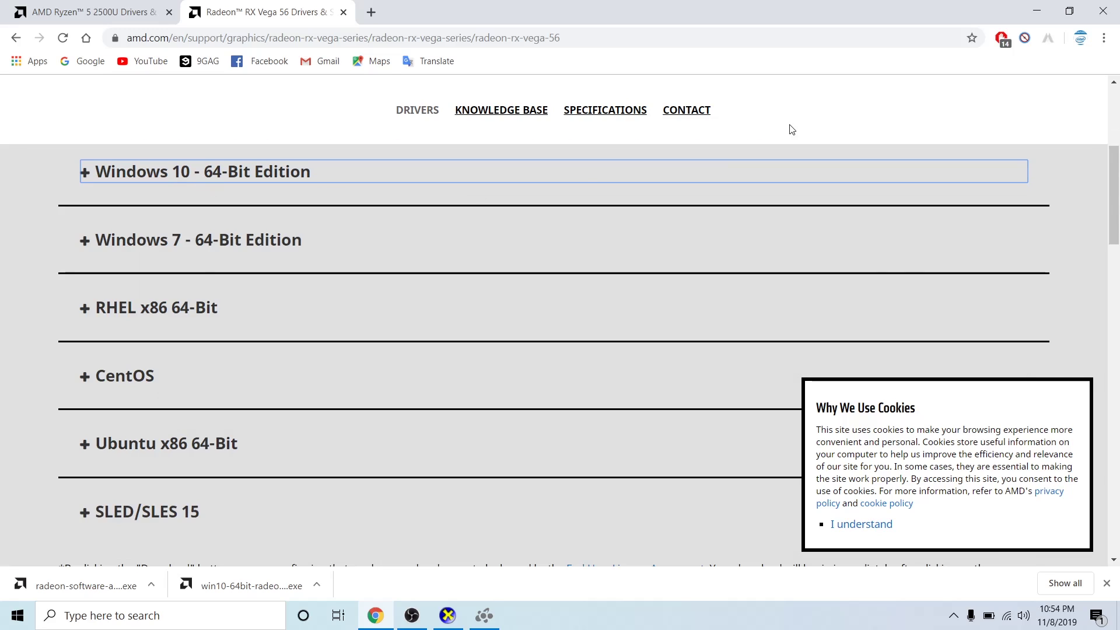
left_click(1036, 11)
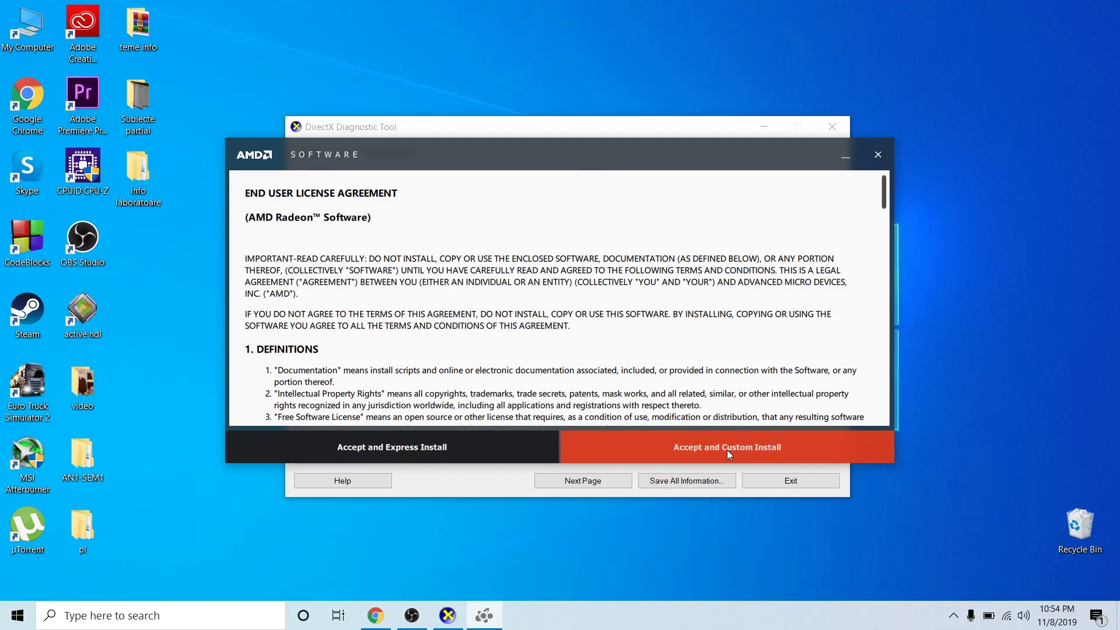
Accept the AMD Radeon Software license agreement with the custom install option and close the DirectX Diagnostic Tool
left_click(610, 453)
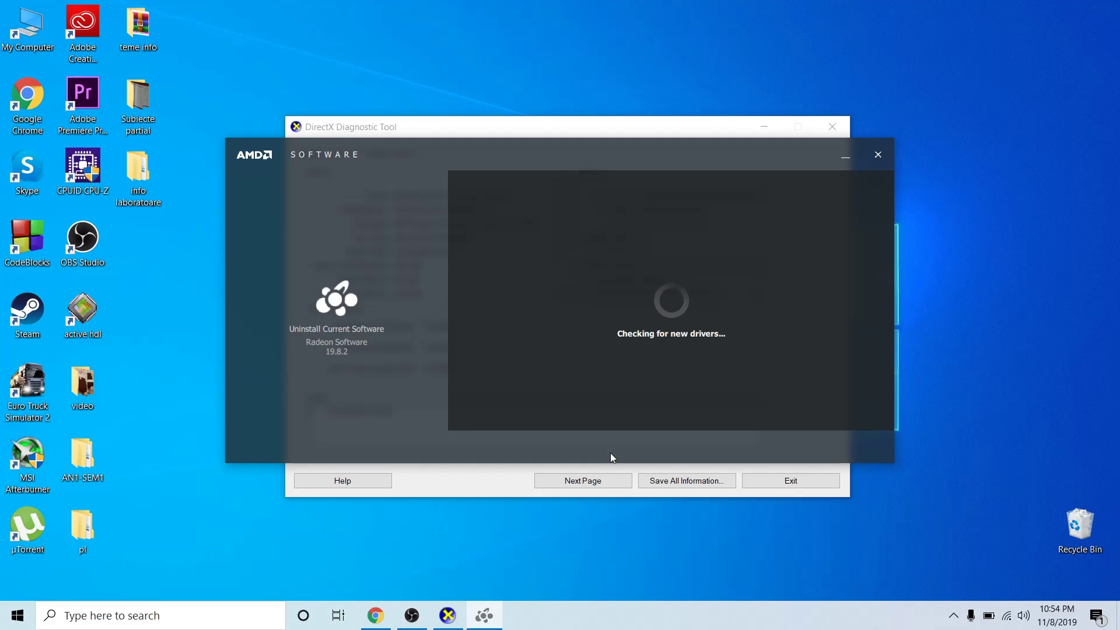
left_click(467, 475)
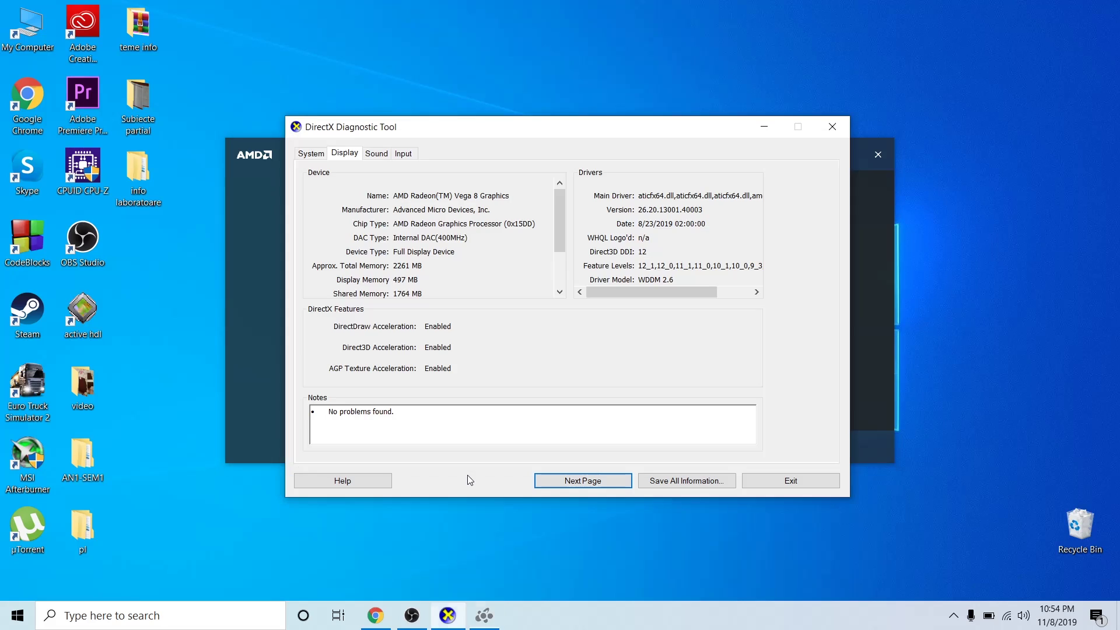
left_click(840, 129)
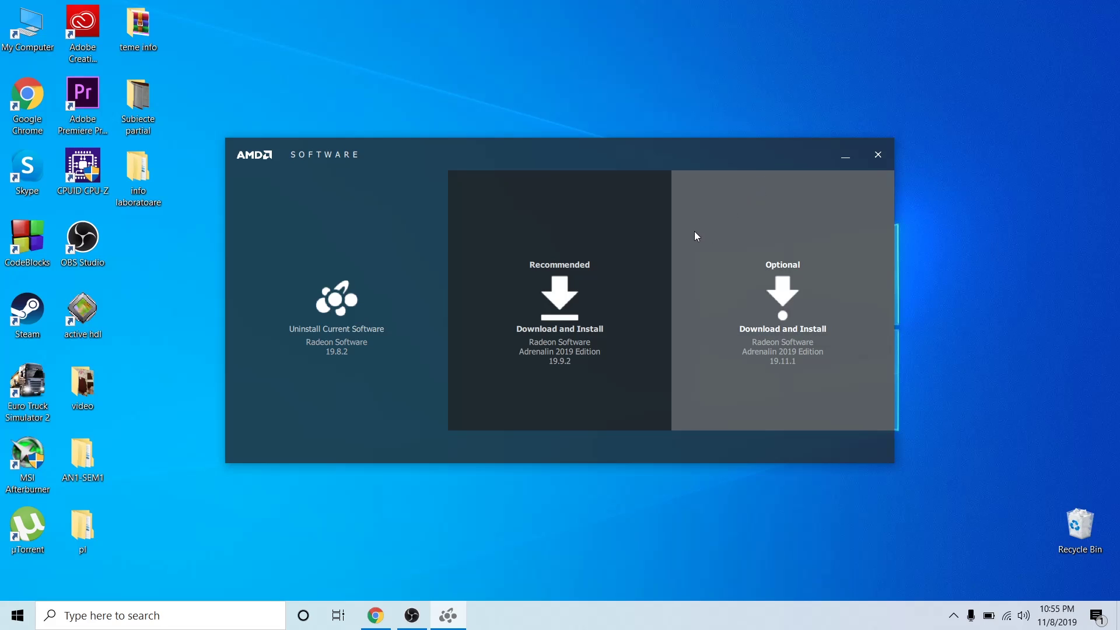
Download the recommended Radeon Software Adrenalin 2019 Edition 19.9.2 for installation
left_click(614, 260)
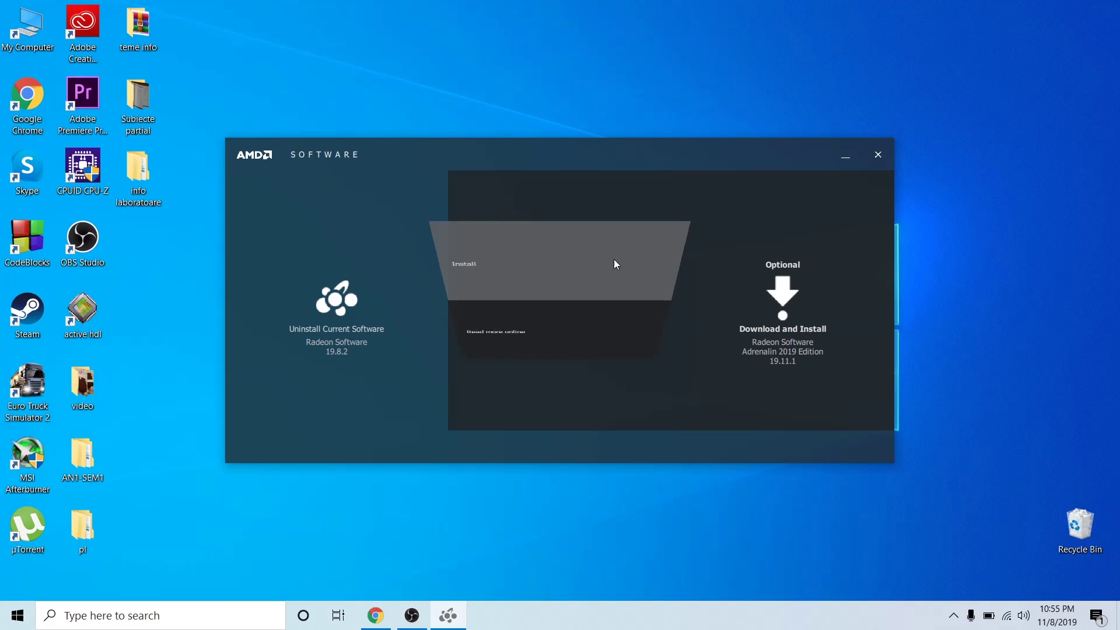
left_click(602, 238)
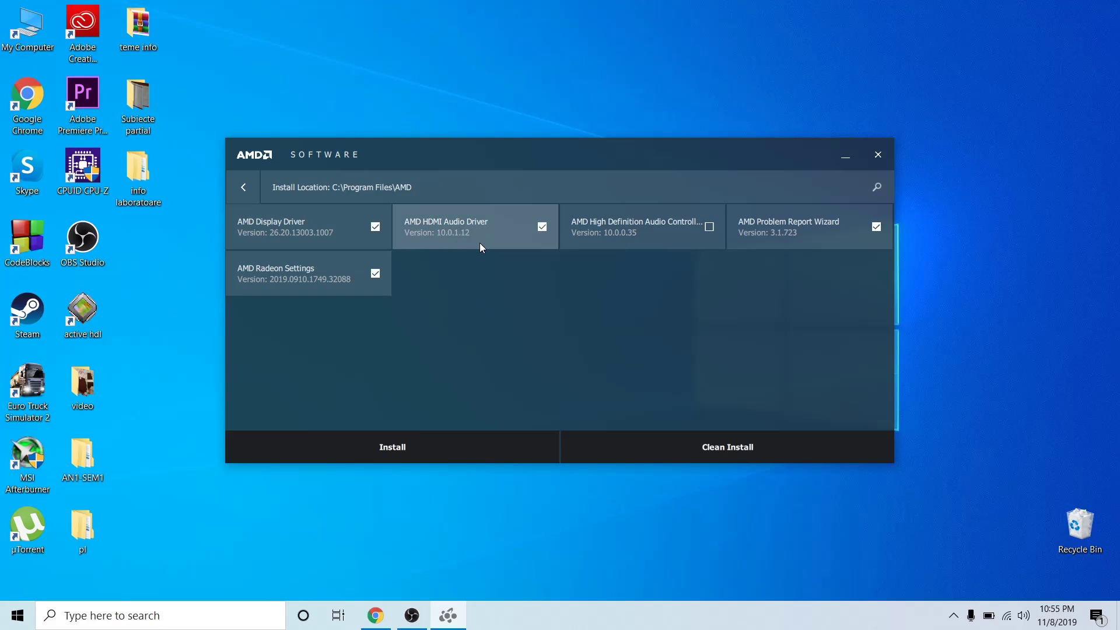
Exclude AMD Radeon Settings, AMD HDMI Audio Driver and AMD Problem Report Wizard, then start a regular install with only AMD Display Driver selected
mouse_move(476, 229)
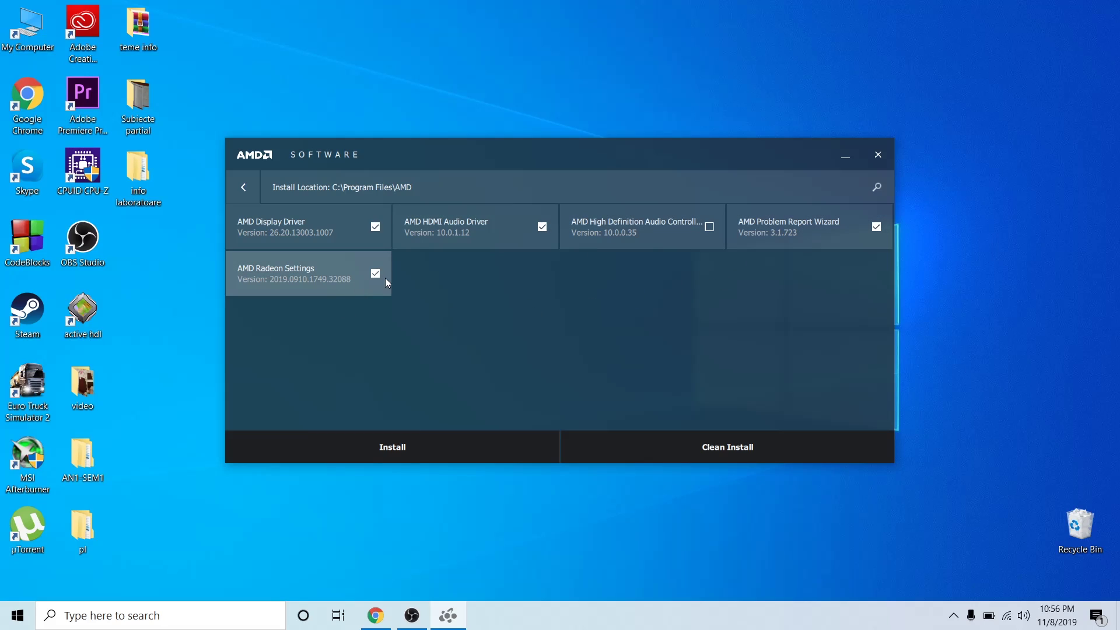
mouse_move(380, 280)
left_click(375, 275)
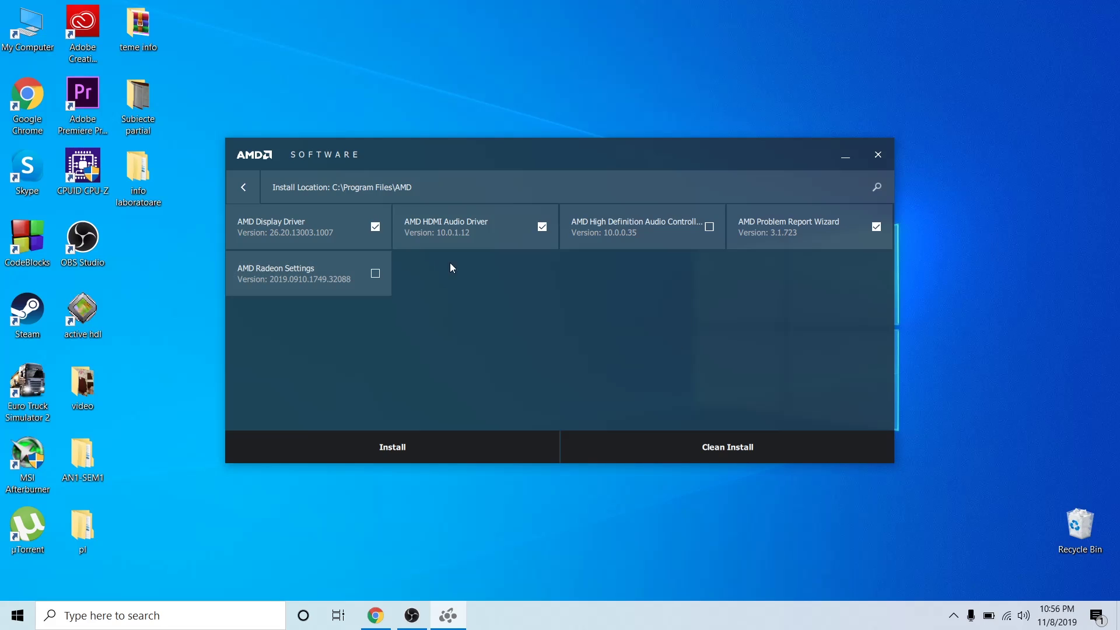
left_click(543, 227)
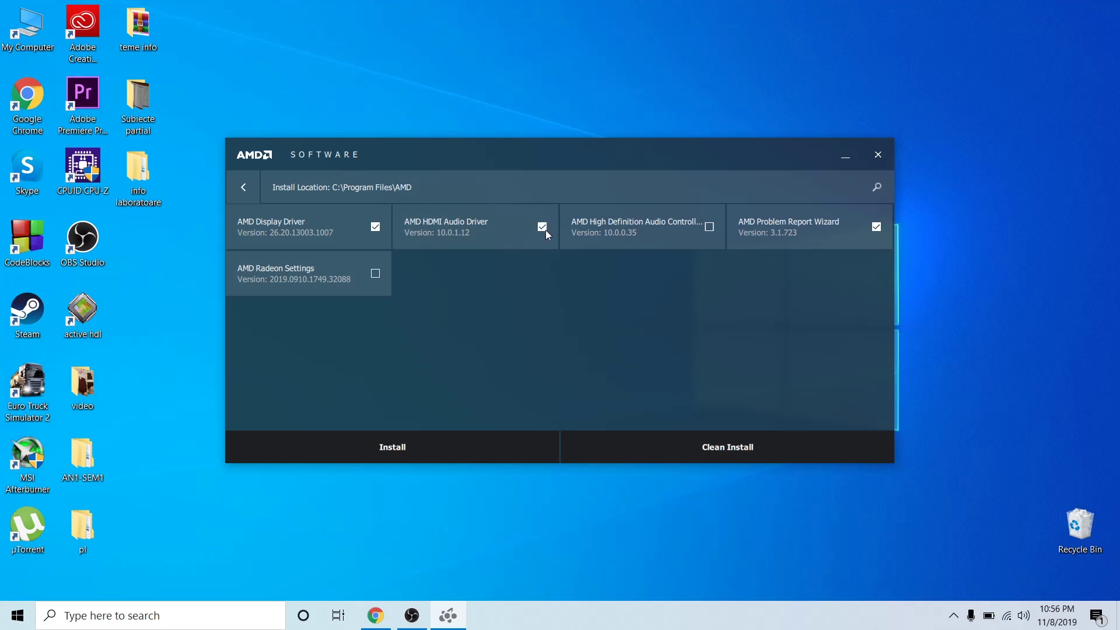
left_click(877, 225)
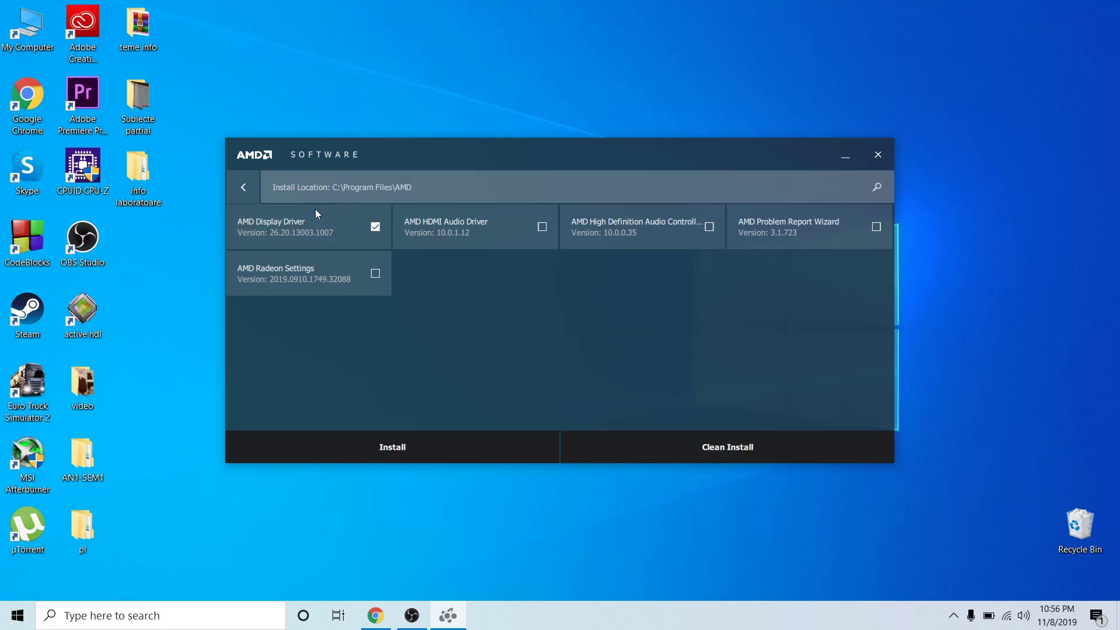
left_click(479, 449)
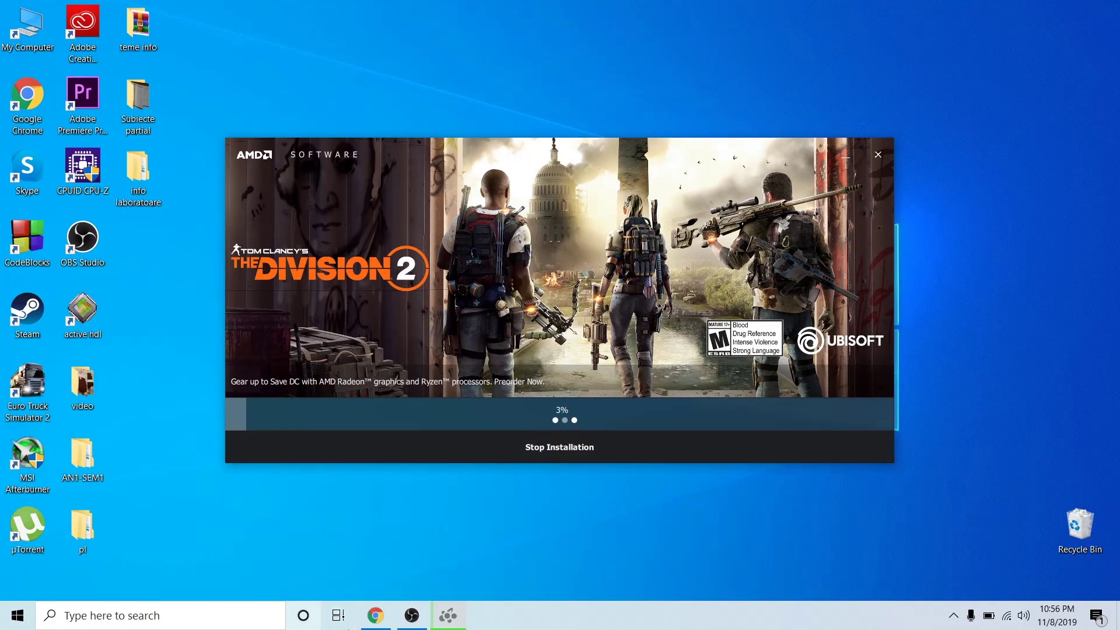
Switch to Chrome to check the downloaded installer files and view the top of the Radeon RX Vega 56 Drivers & Support page
left_click(375, 615)
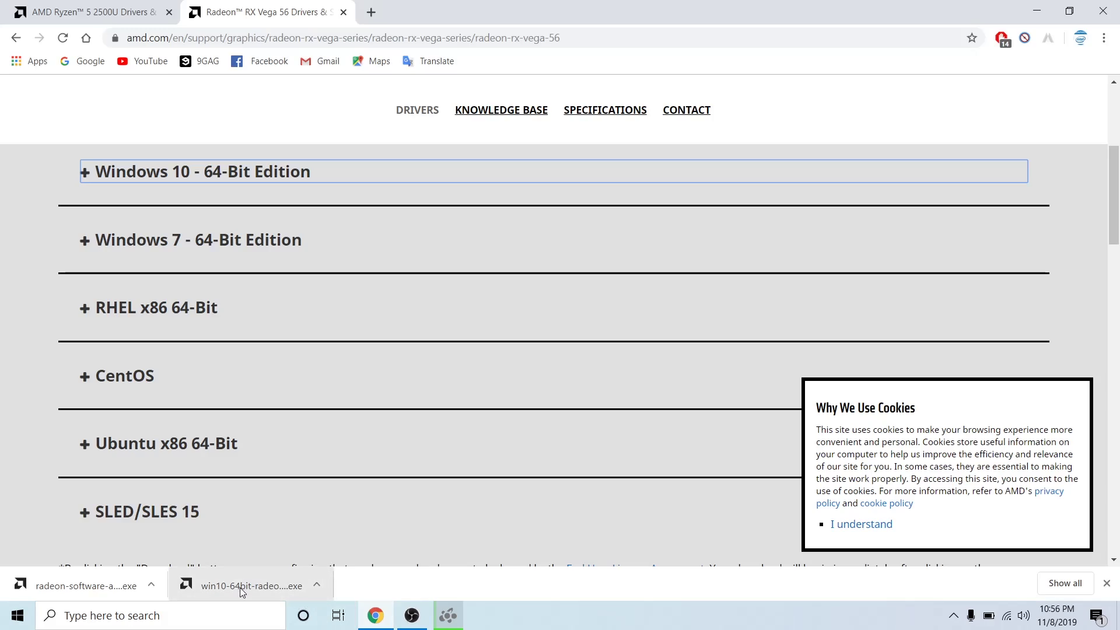
left_click(1036, 11)
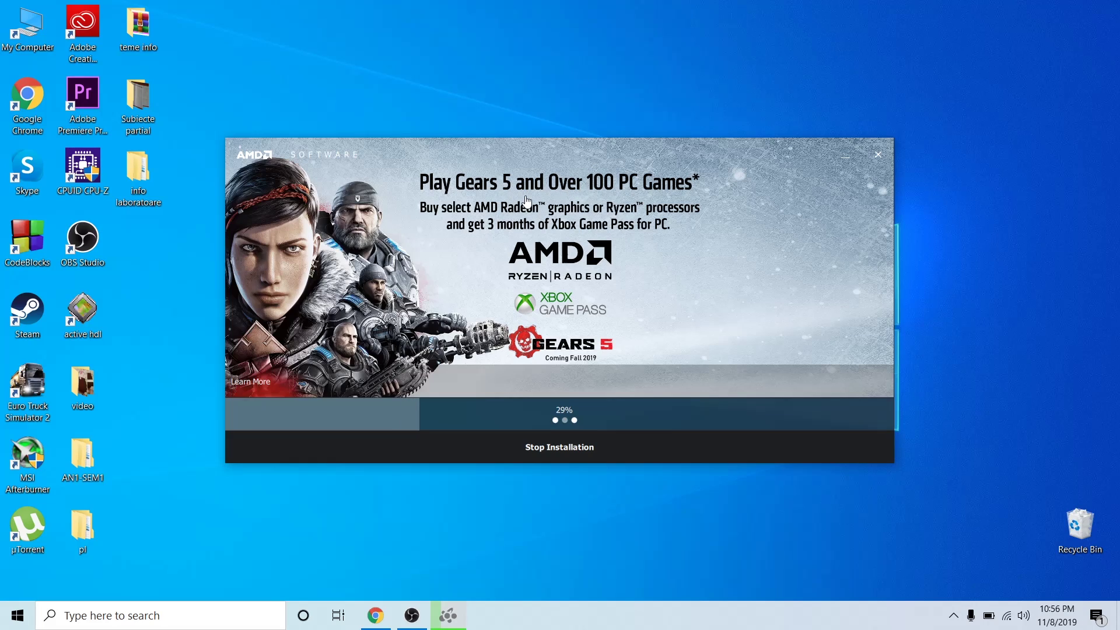
left_click(375, 615)
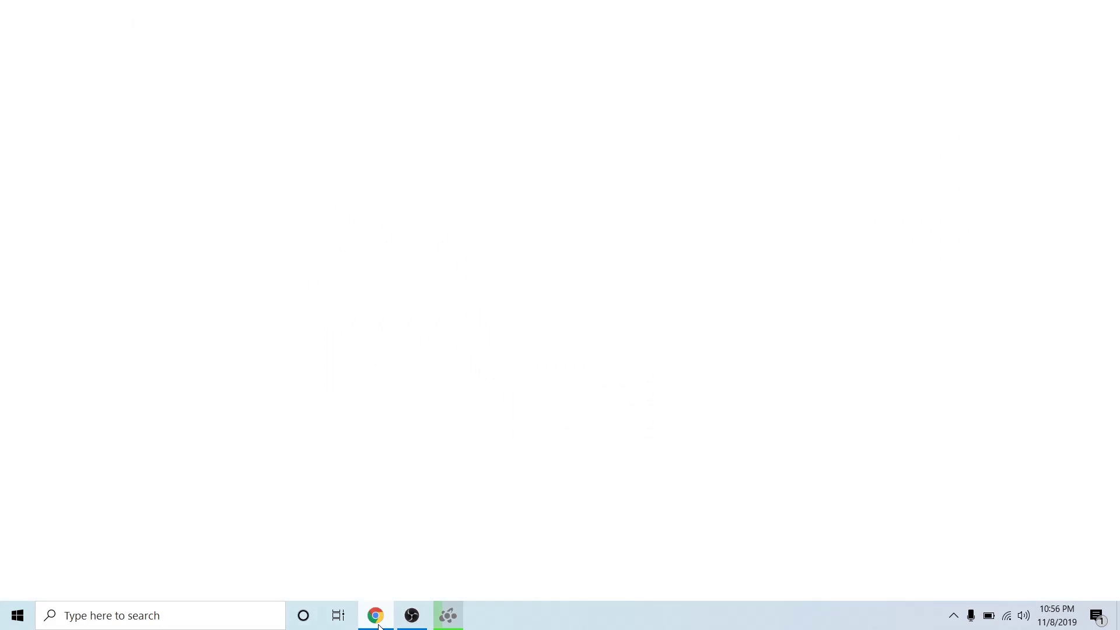
scroll(308, 244, "up", 5)
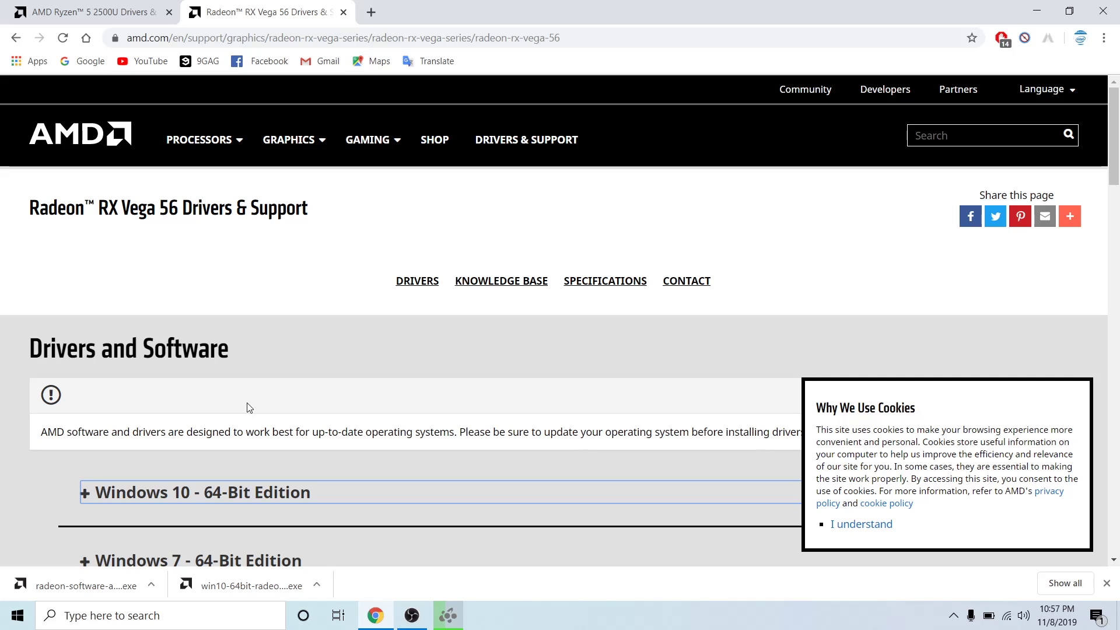
Minimize the browser and, once the driver installation finishes, close the AMD installer without restarting
left_click(1036, 11)
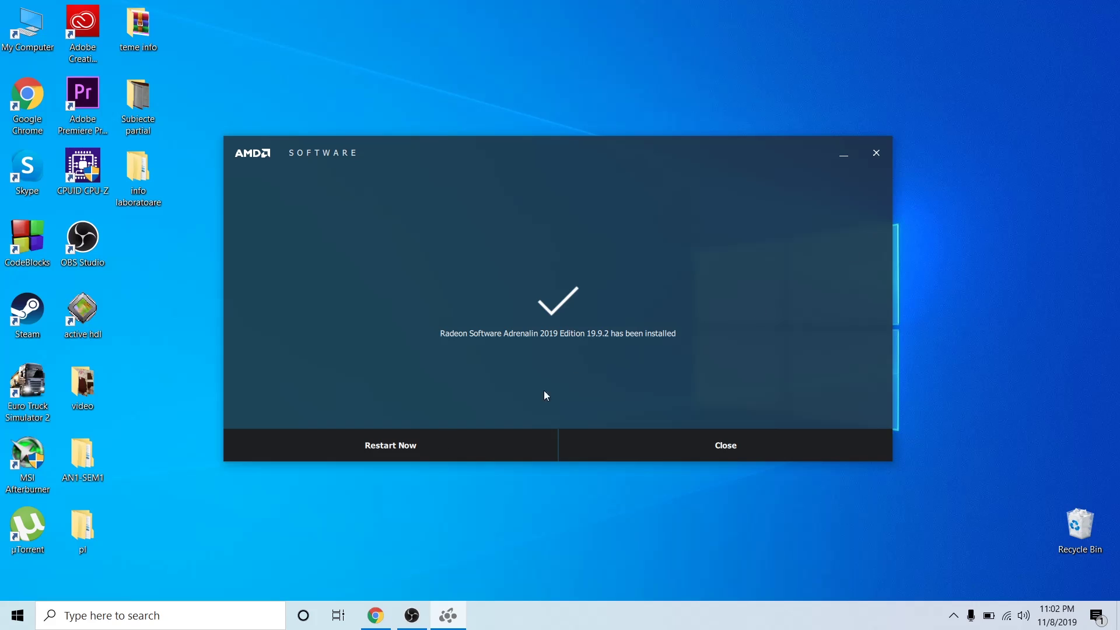
left_click(653, 448)
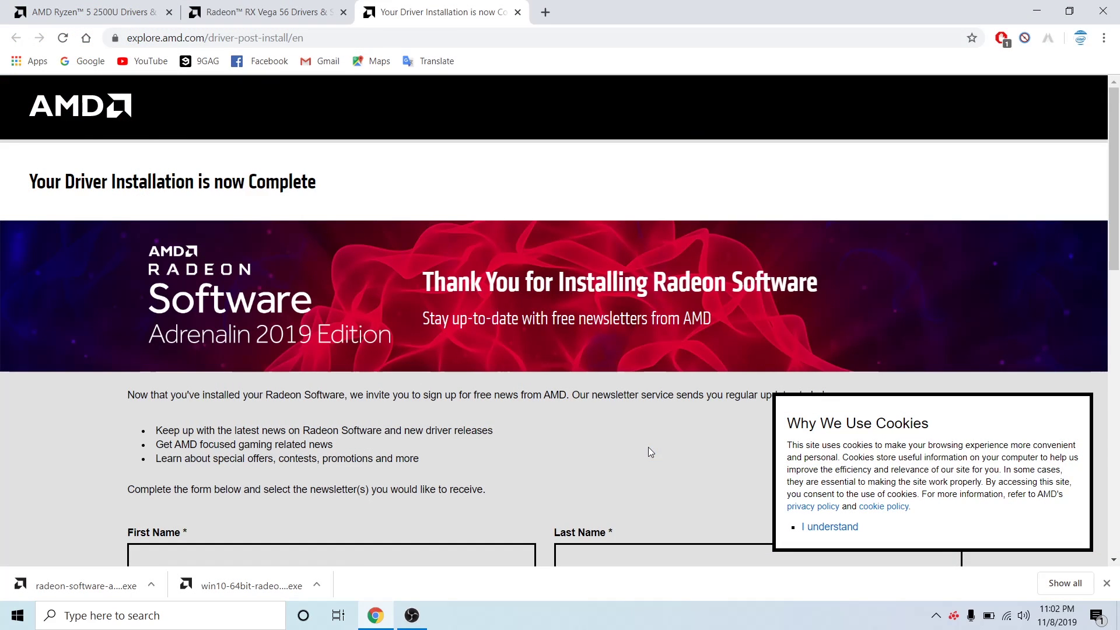